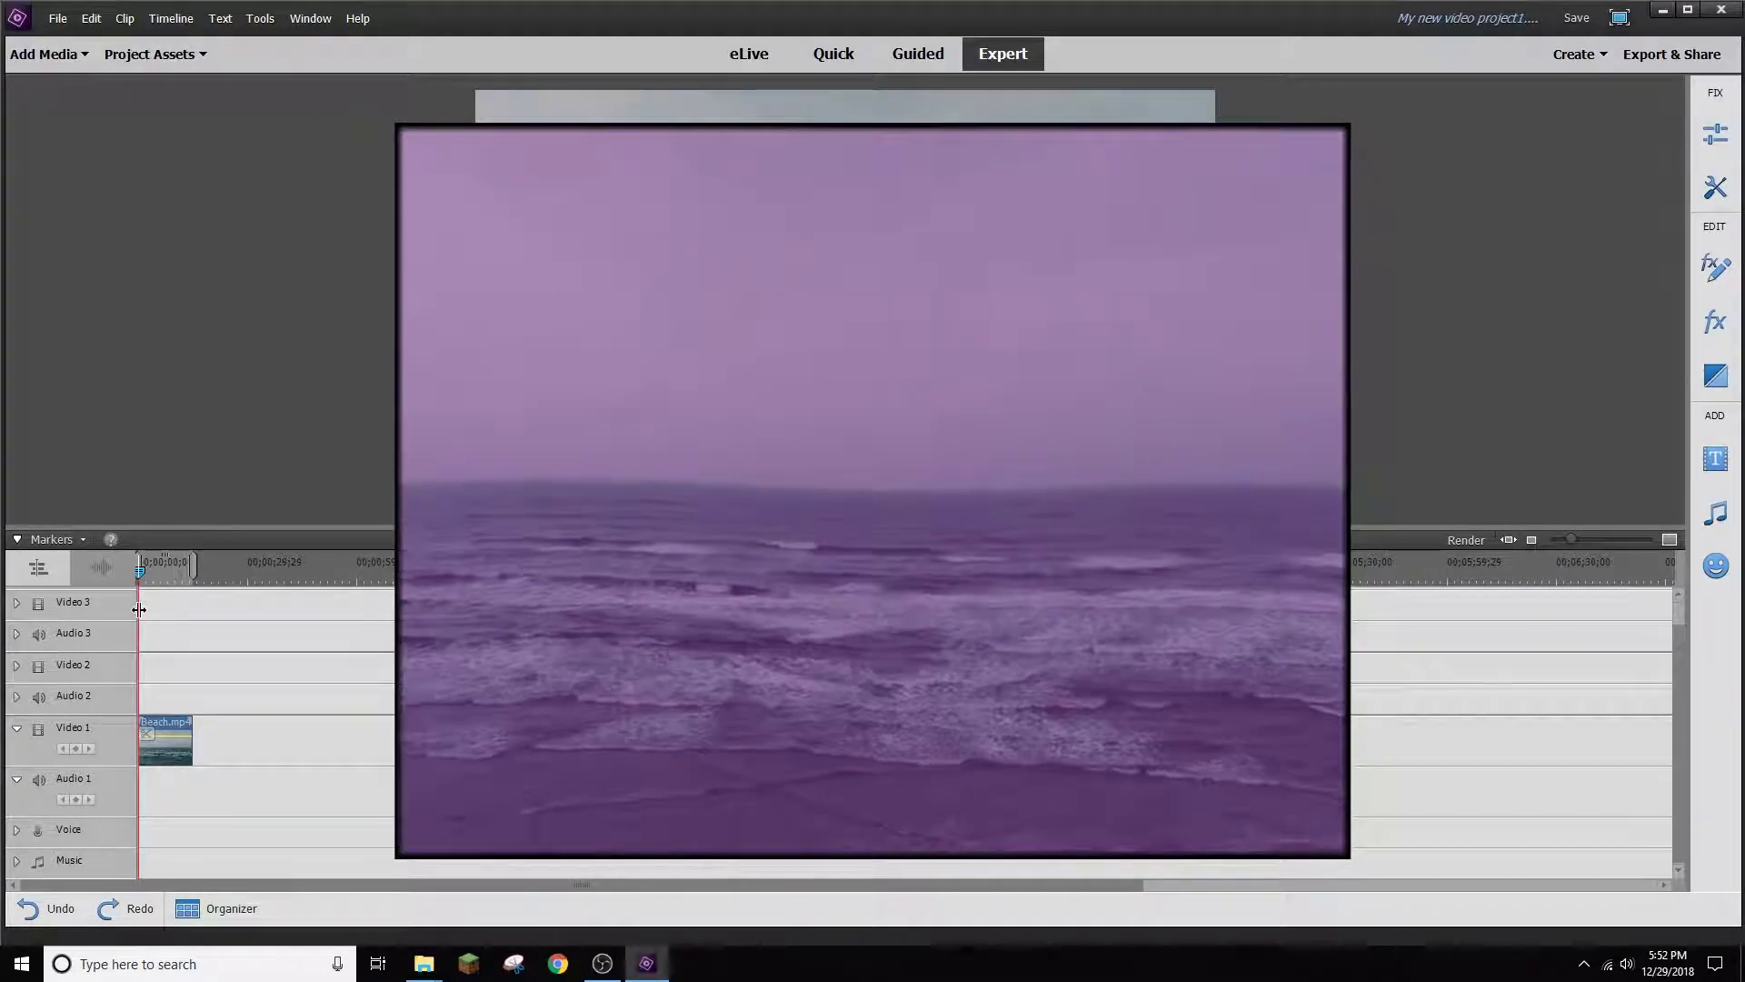
Step: Move the playhead to 00;00;04;29 and select the beach clip on the Video 1 track
drag(167, 564, 154, 570)
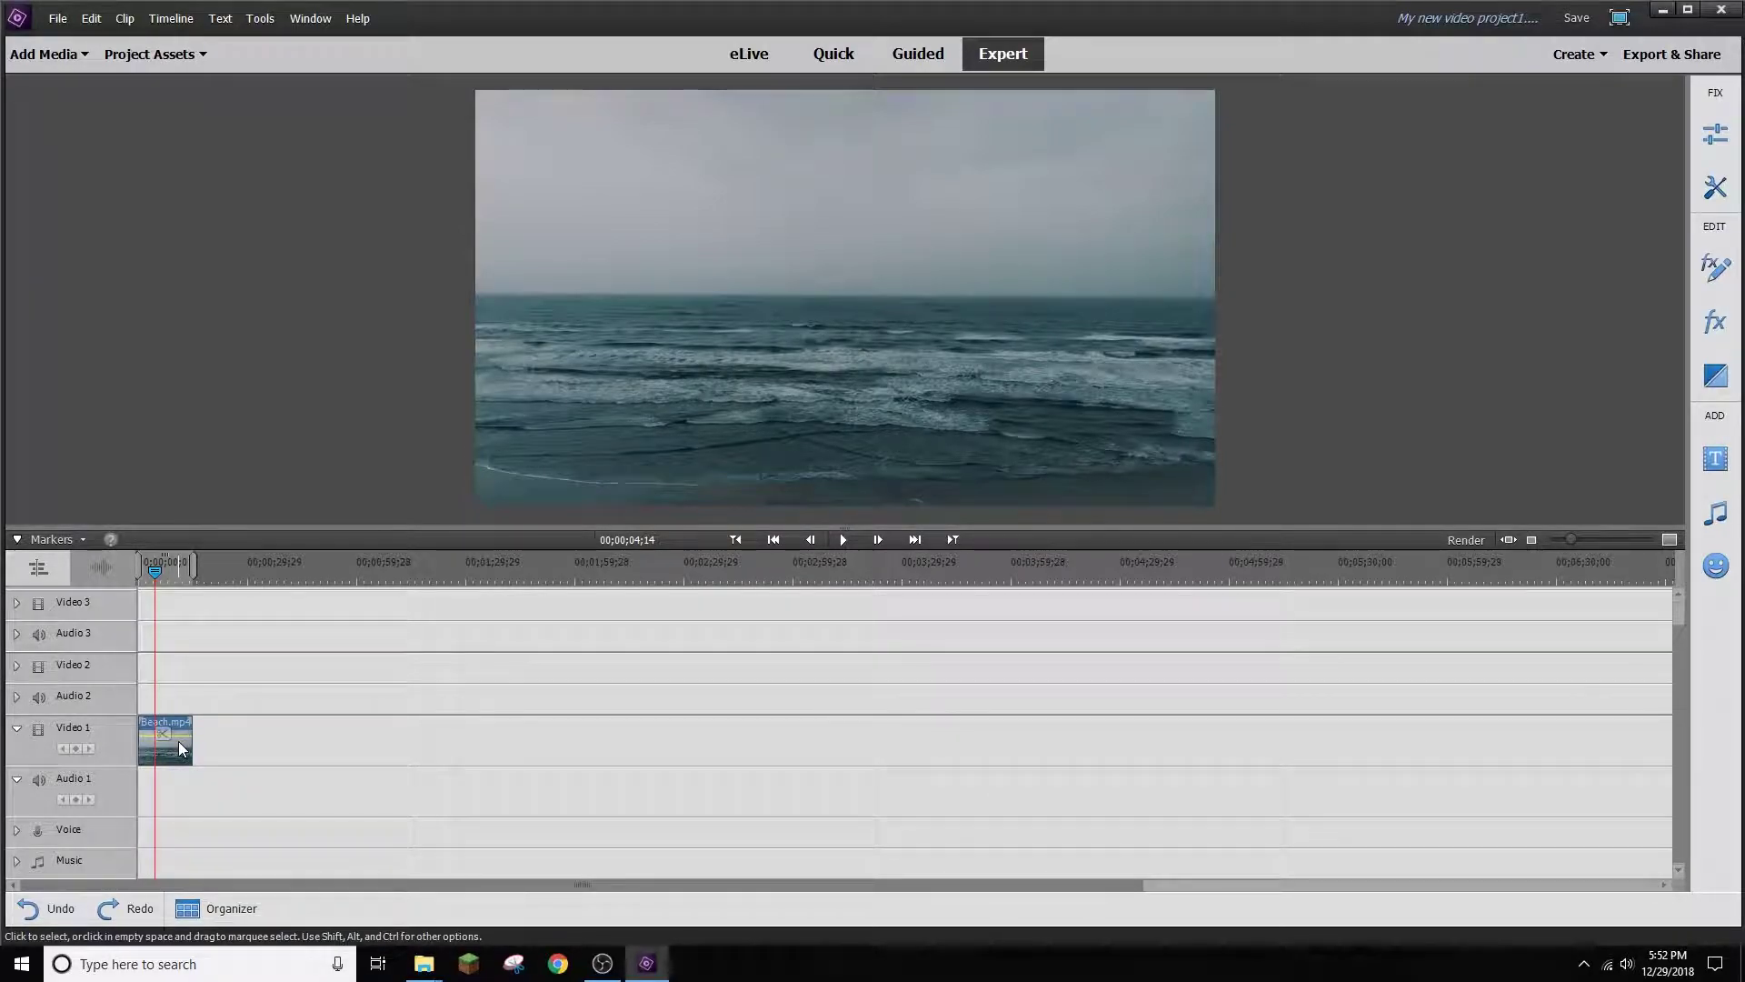
drag(160, 572, 161, 575)
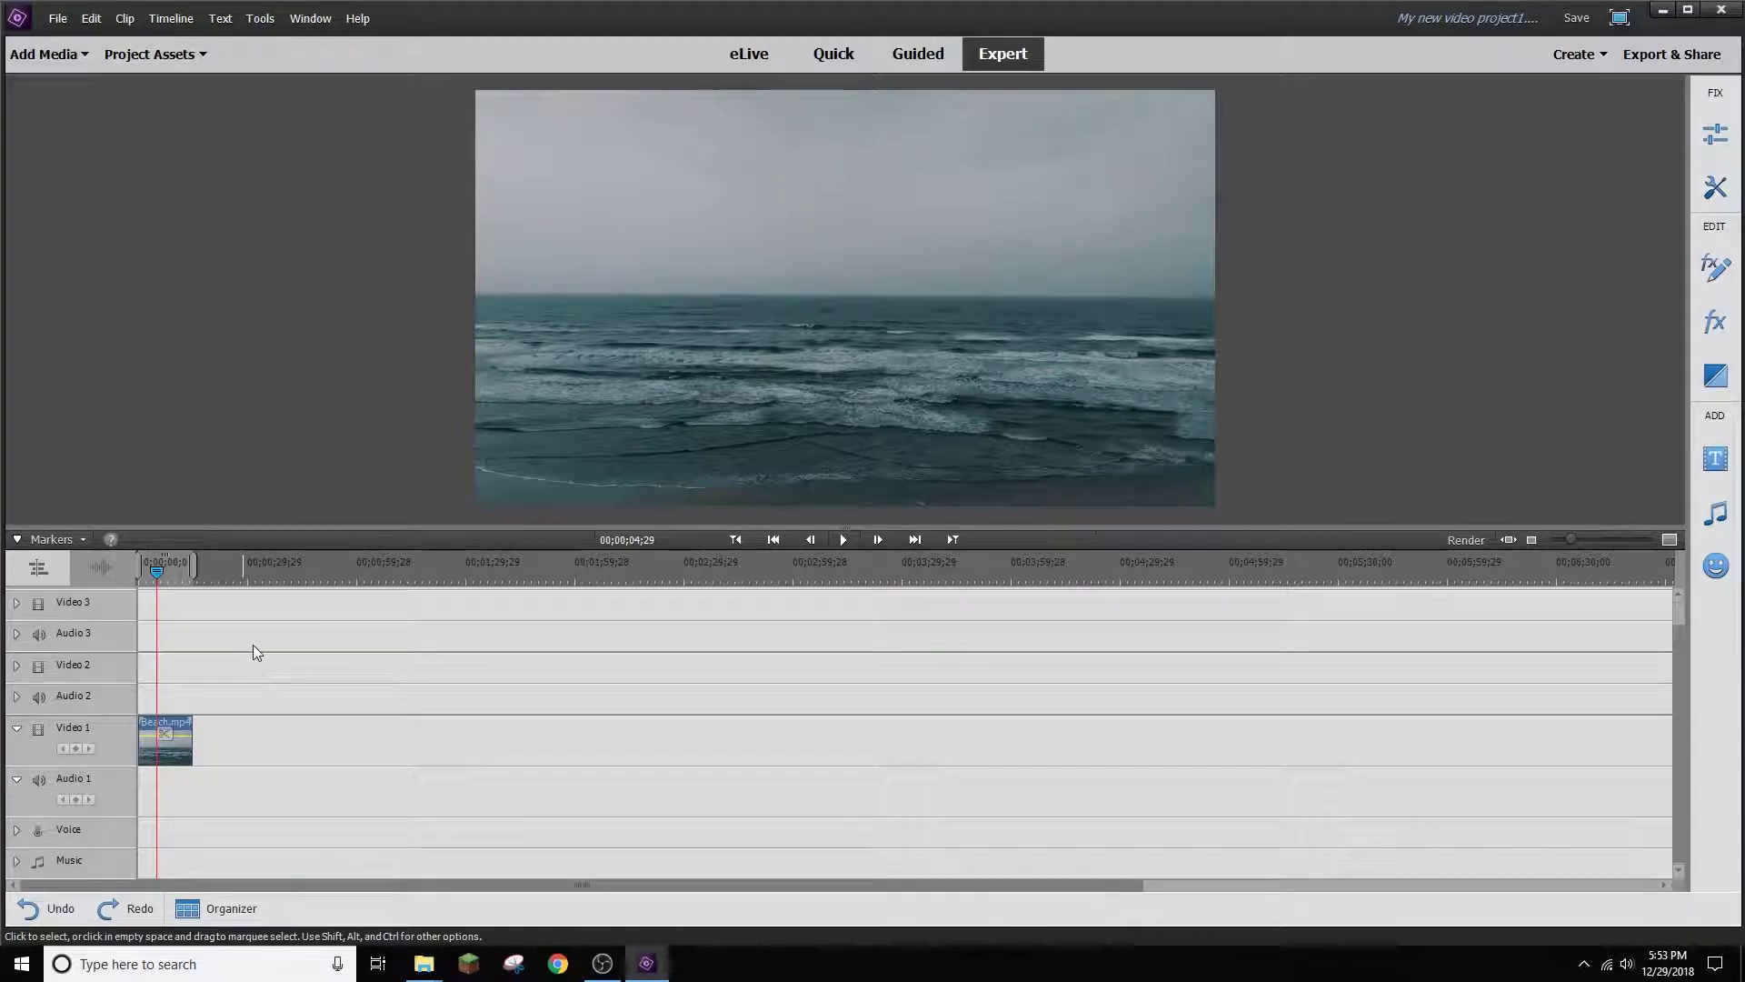
click(178, 760)
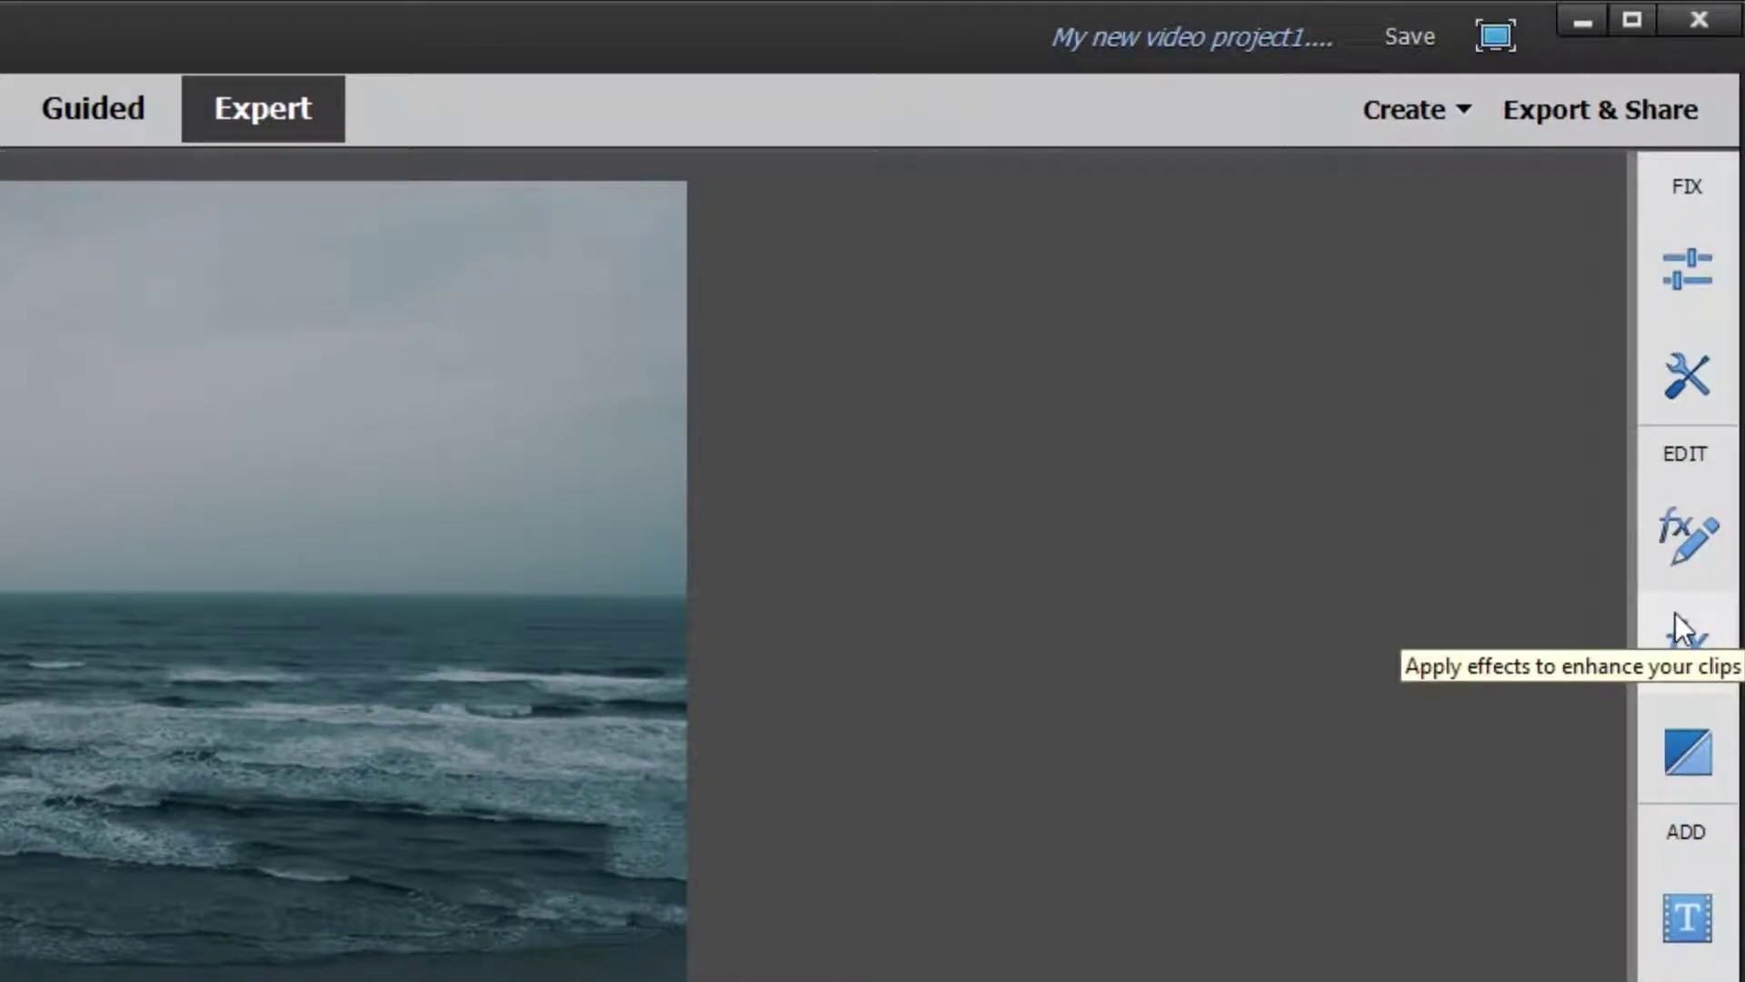
Step: Search the video effects for Tint and apply the Tint effect to the beach clip
click(1686, 636)
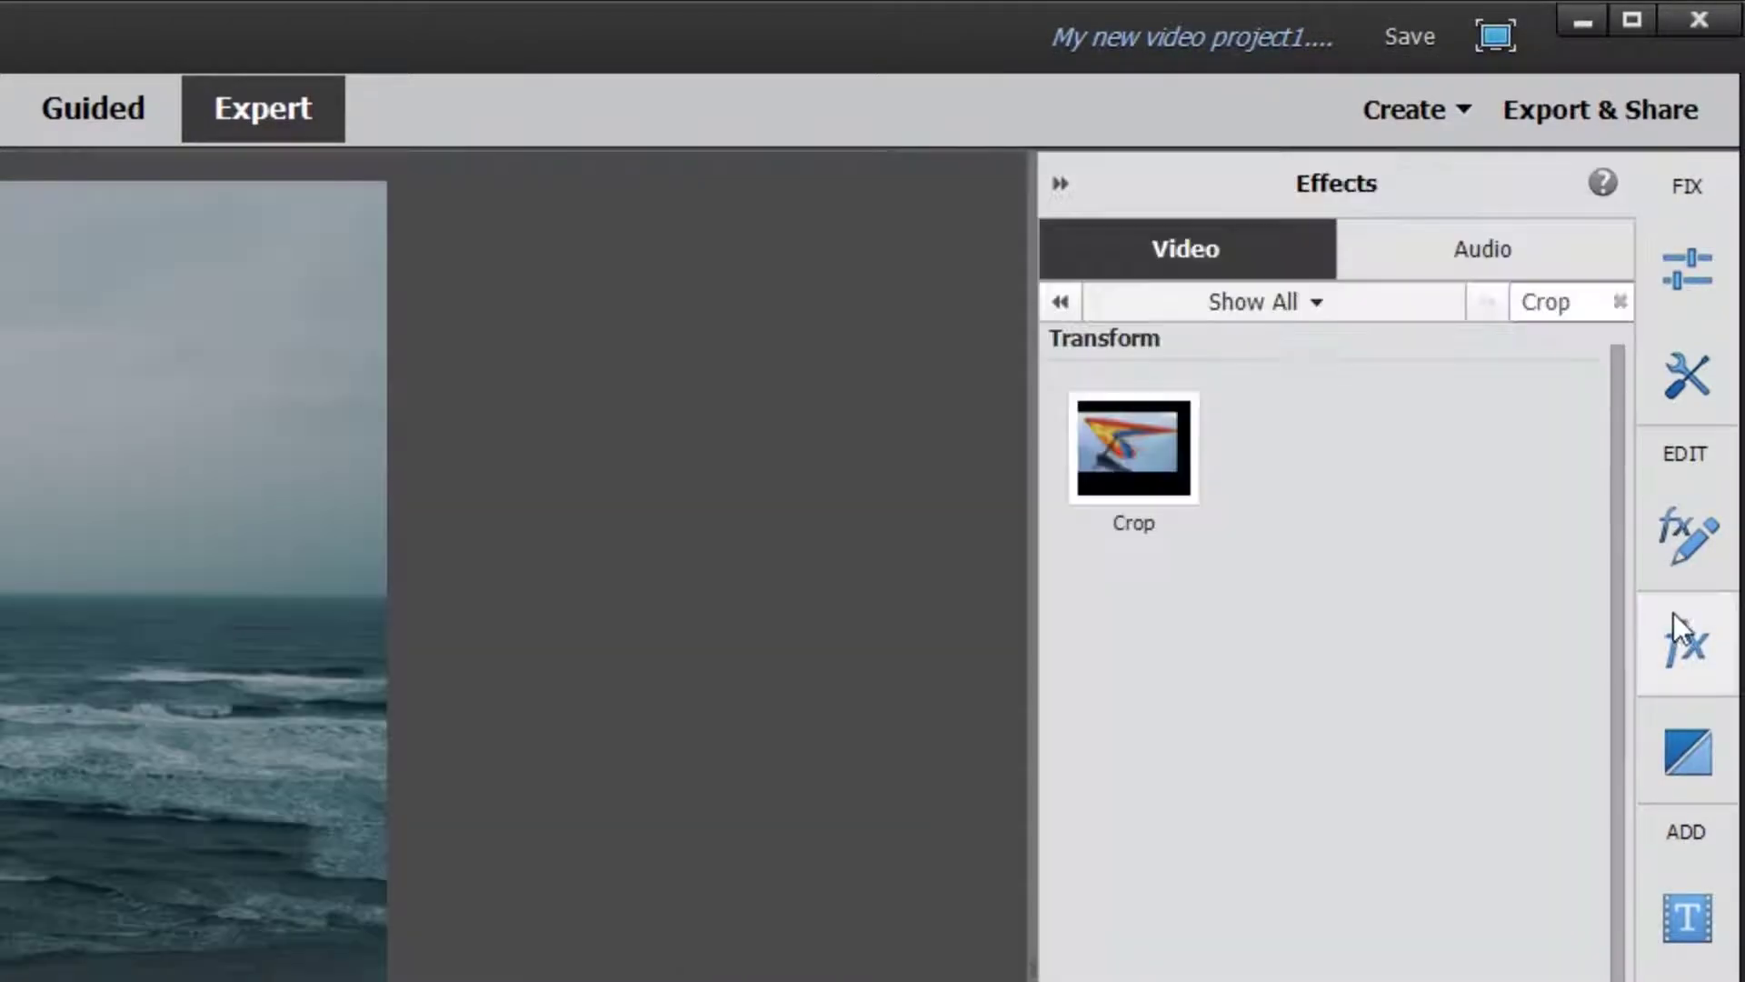
double_click(1573, 303)
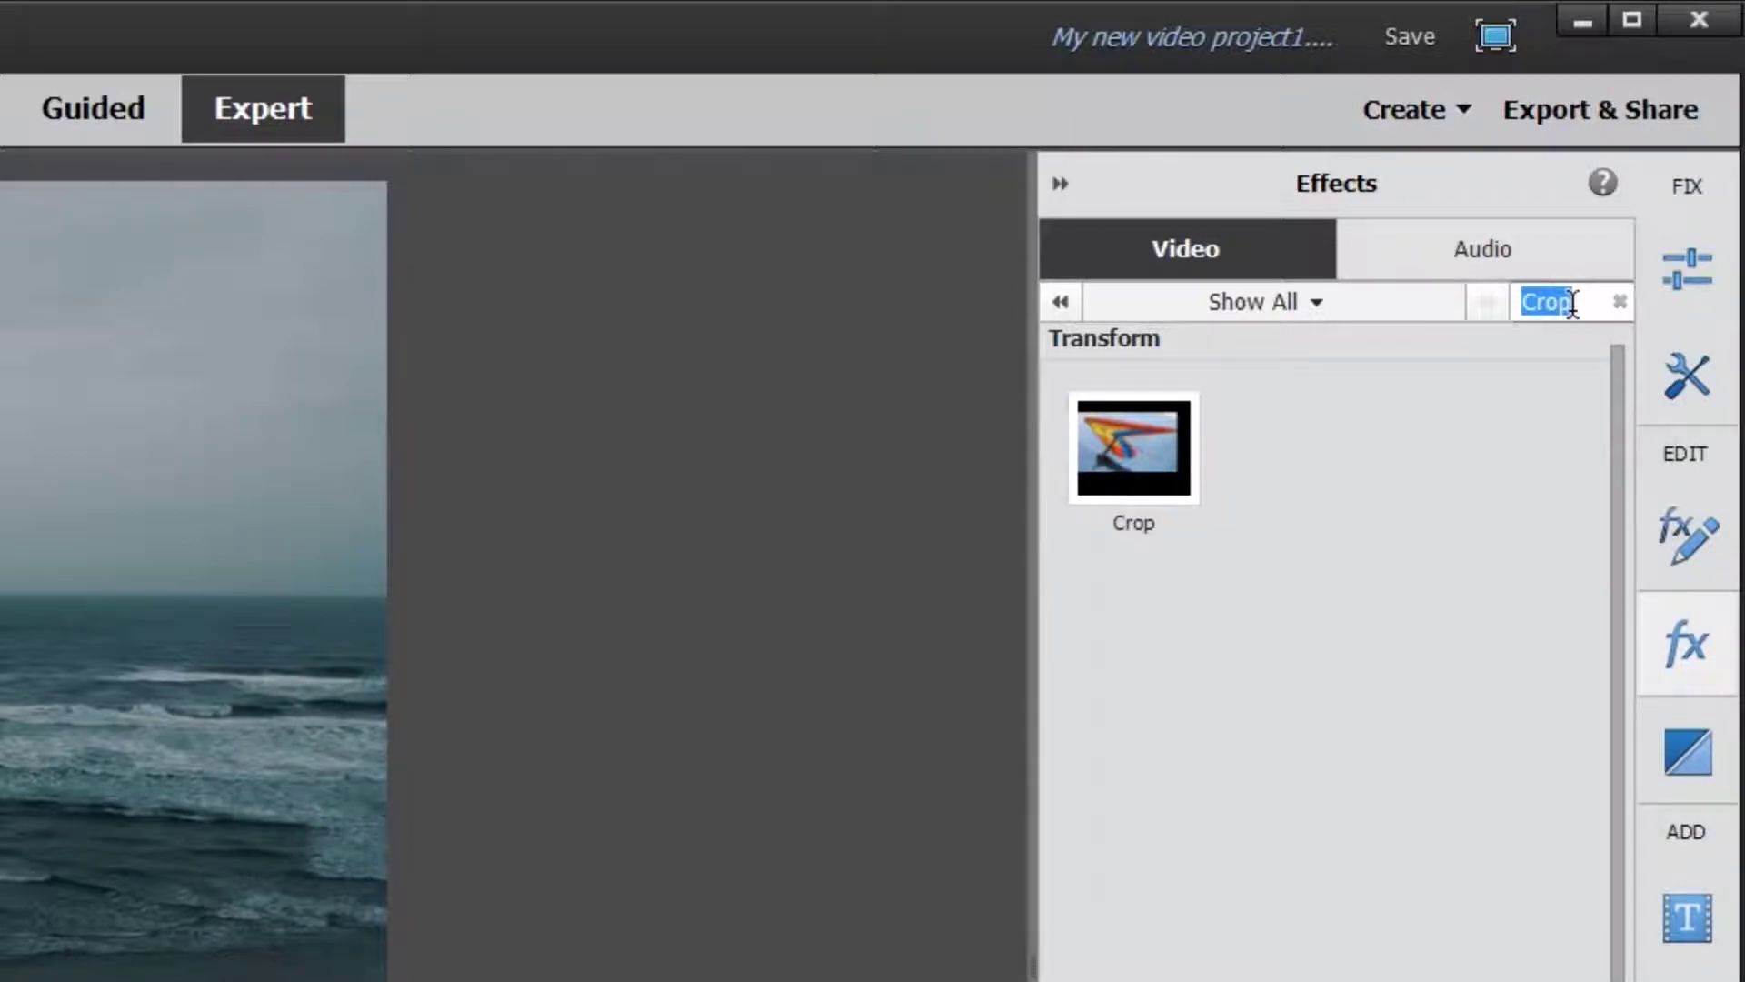
key(BackSpace)
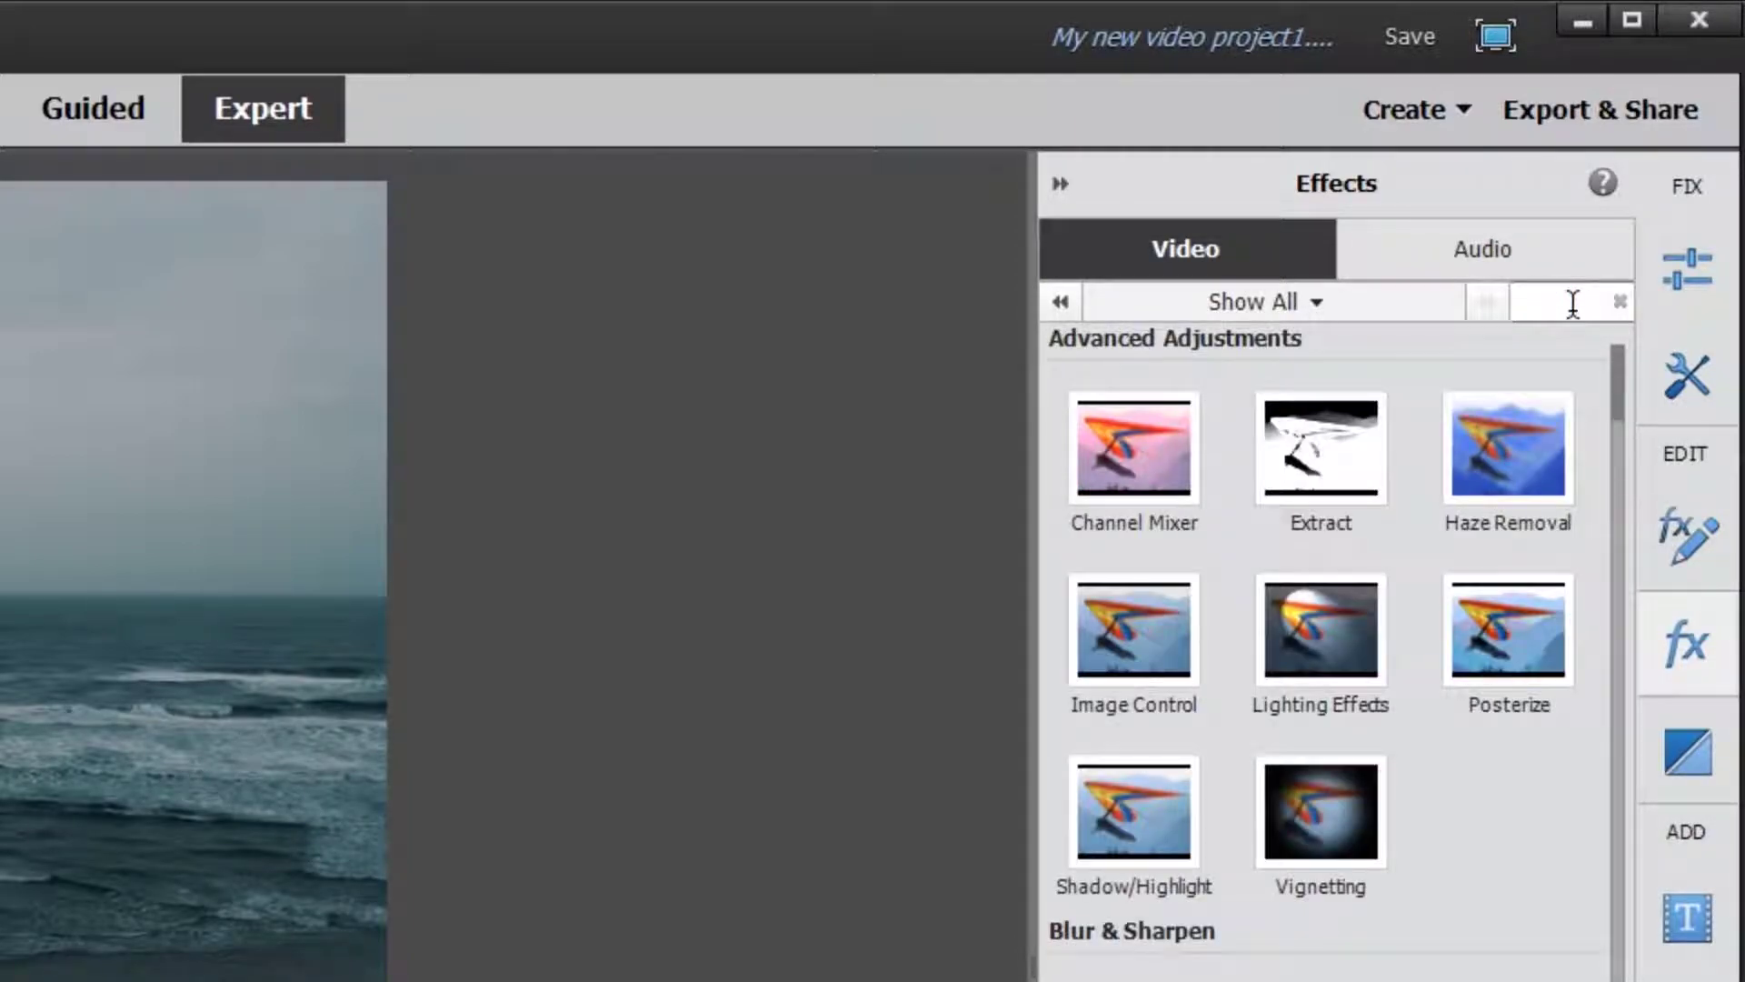
text(Tini)
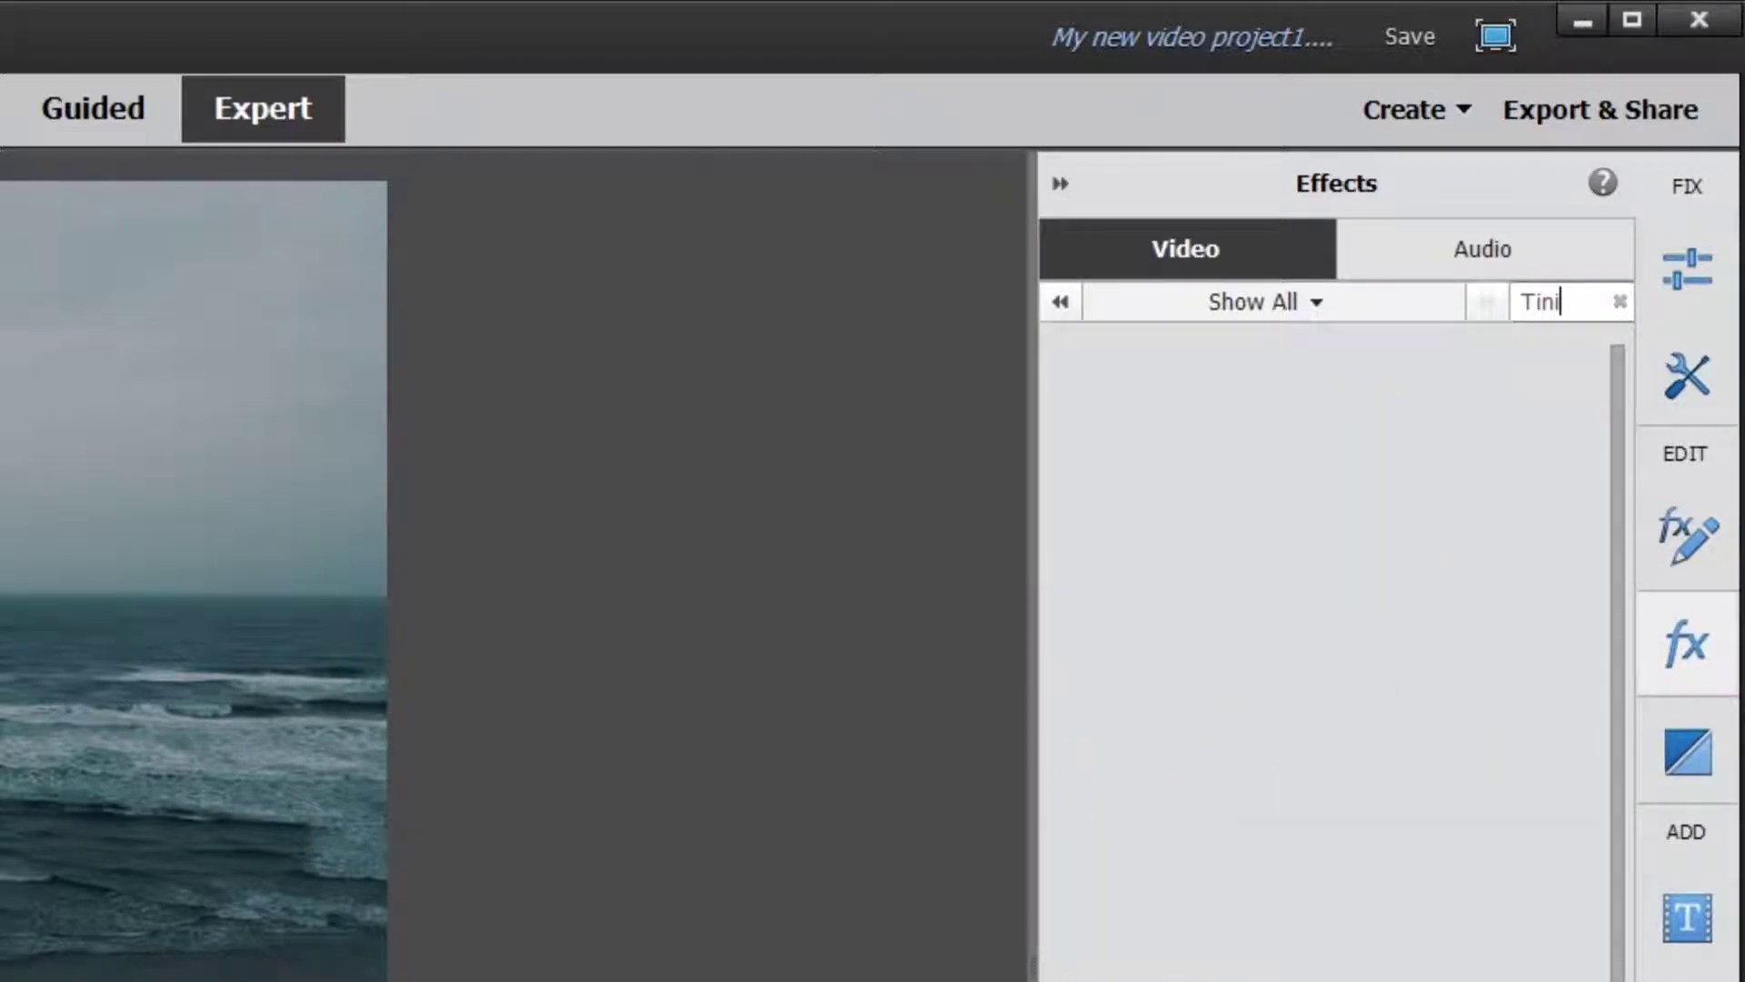
key(BackSpace)
text(t)
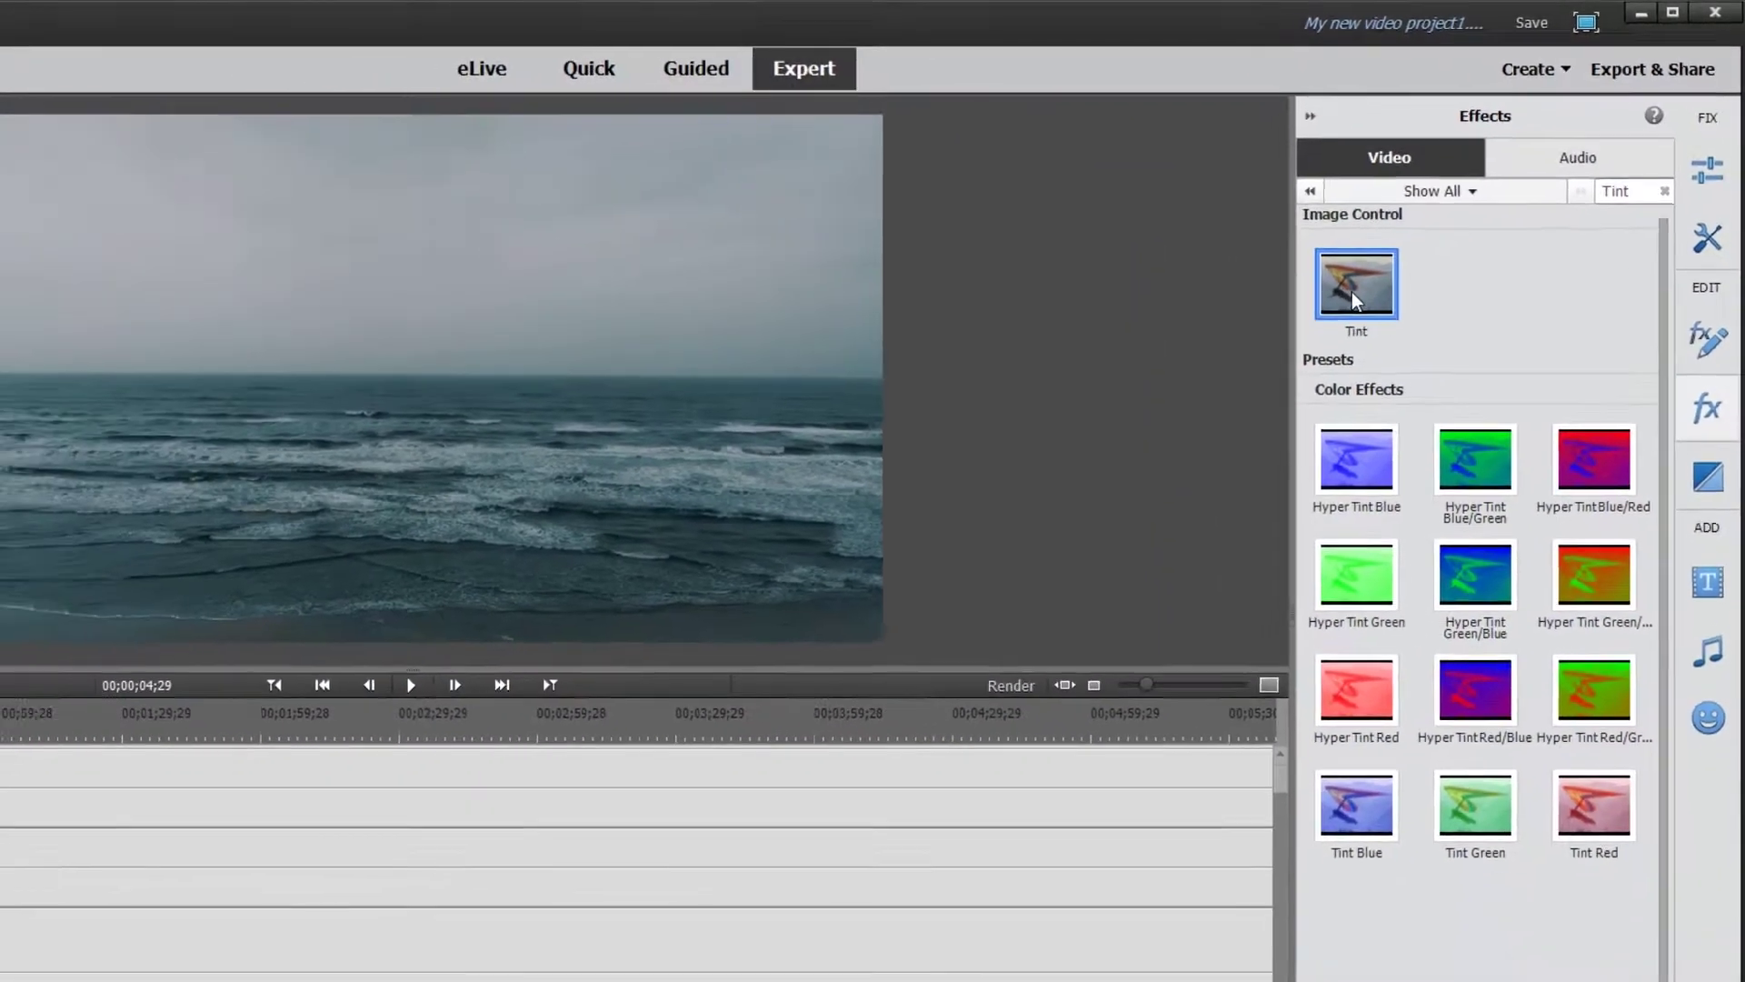
drag(1351, 291, 0, 937)
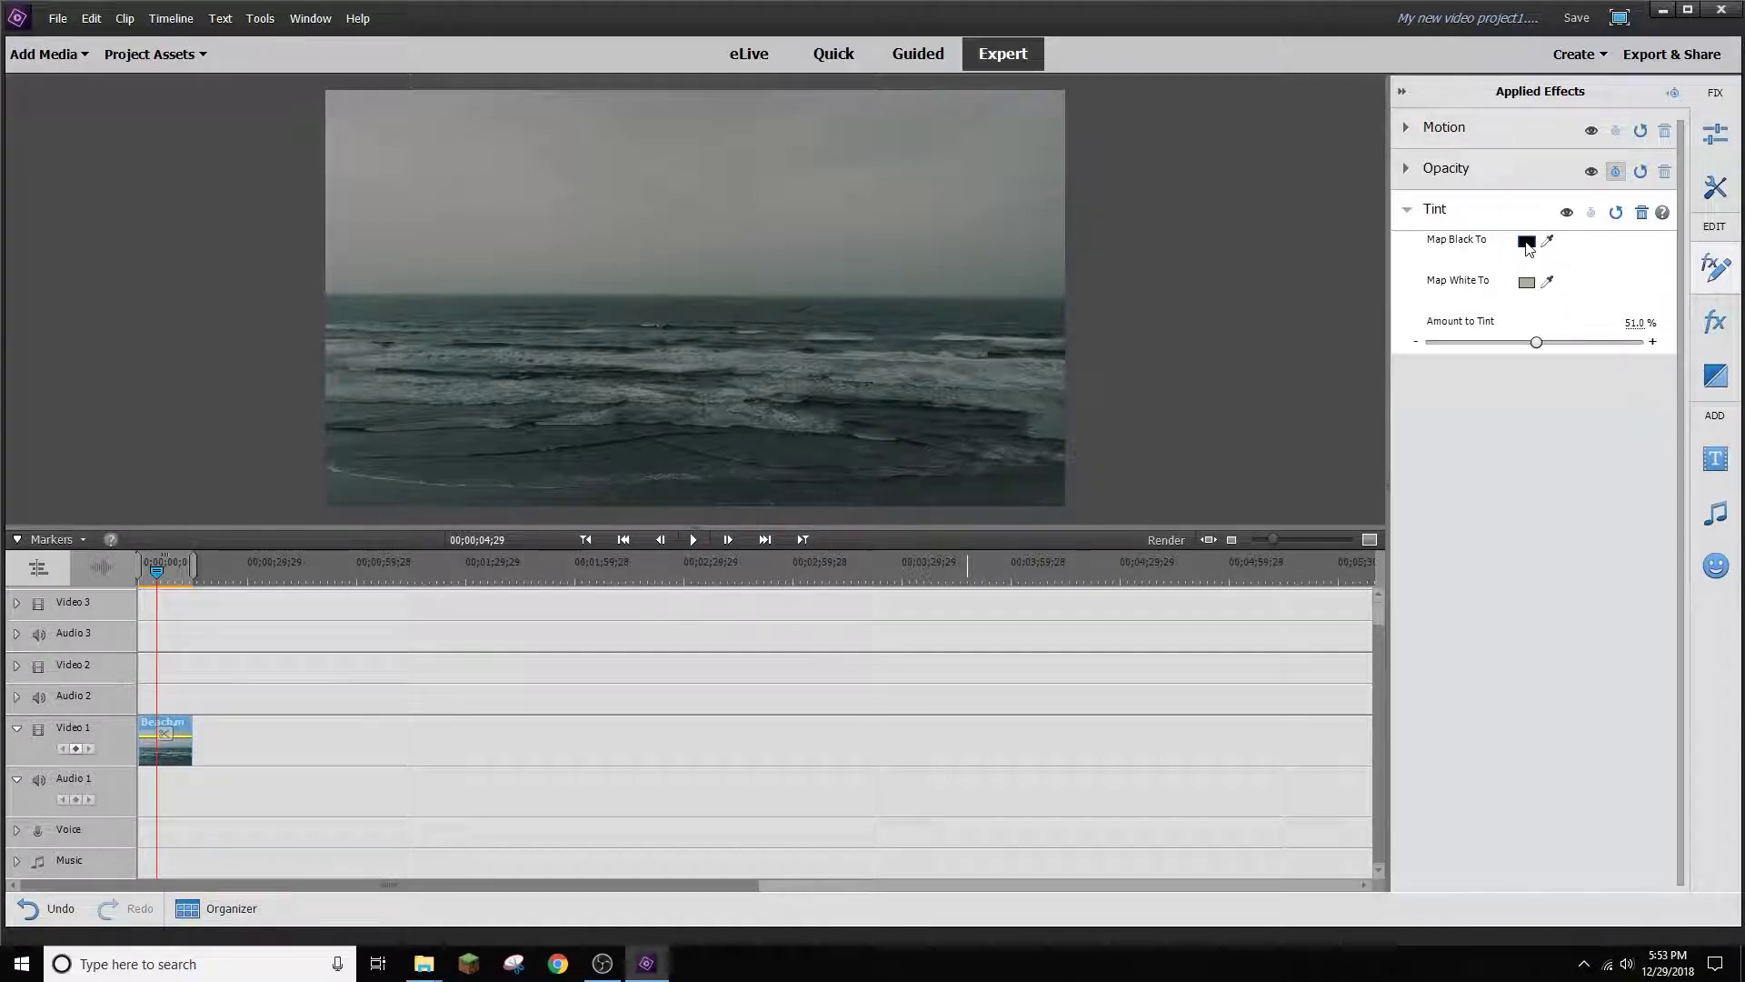
Step: Map black to the pink-magenta colour CD4CC2 in the Tint effect
click(1527, 242)
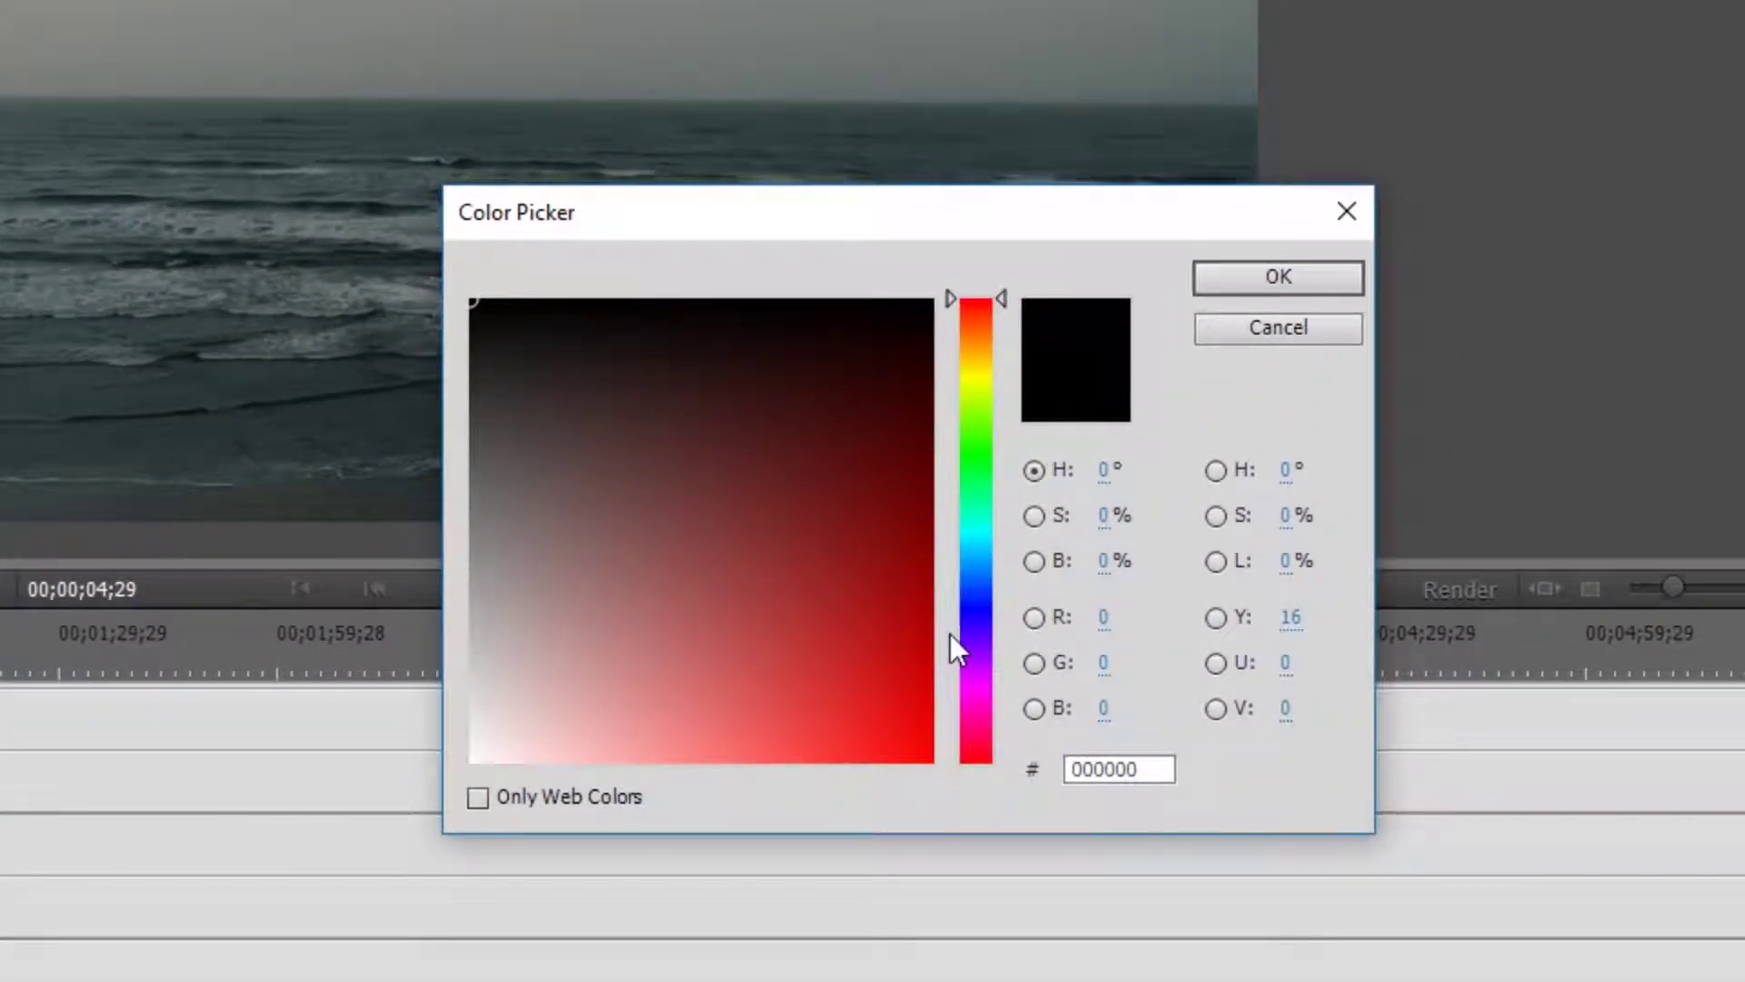
click(980, 674)
drag(672, 721, 762, 673)
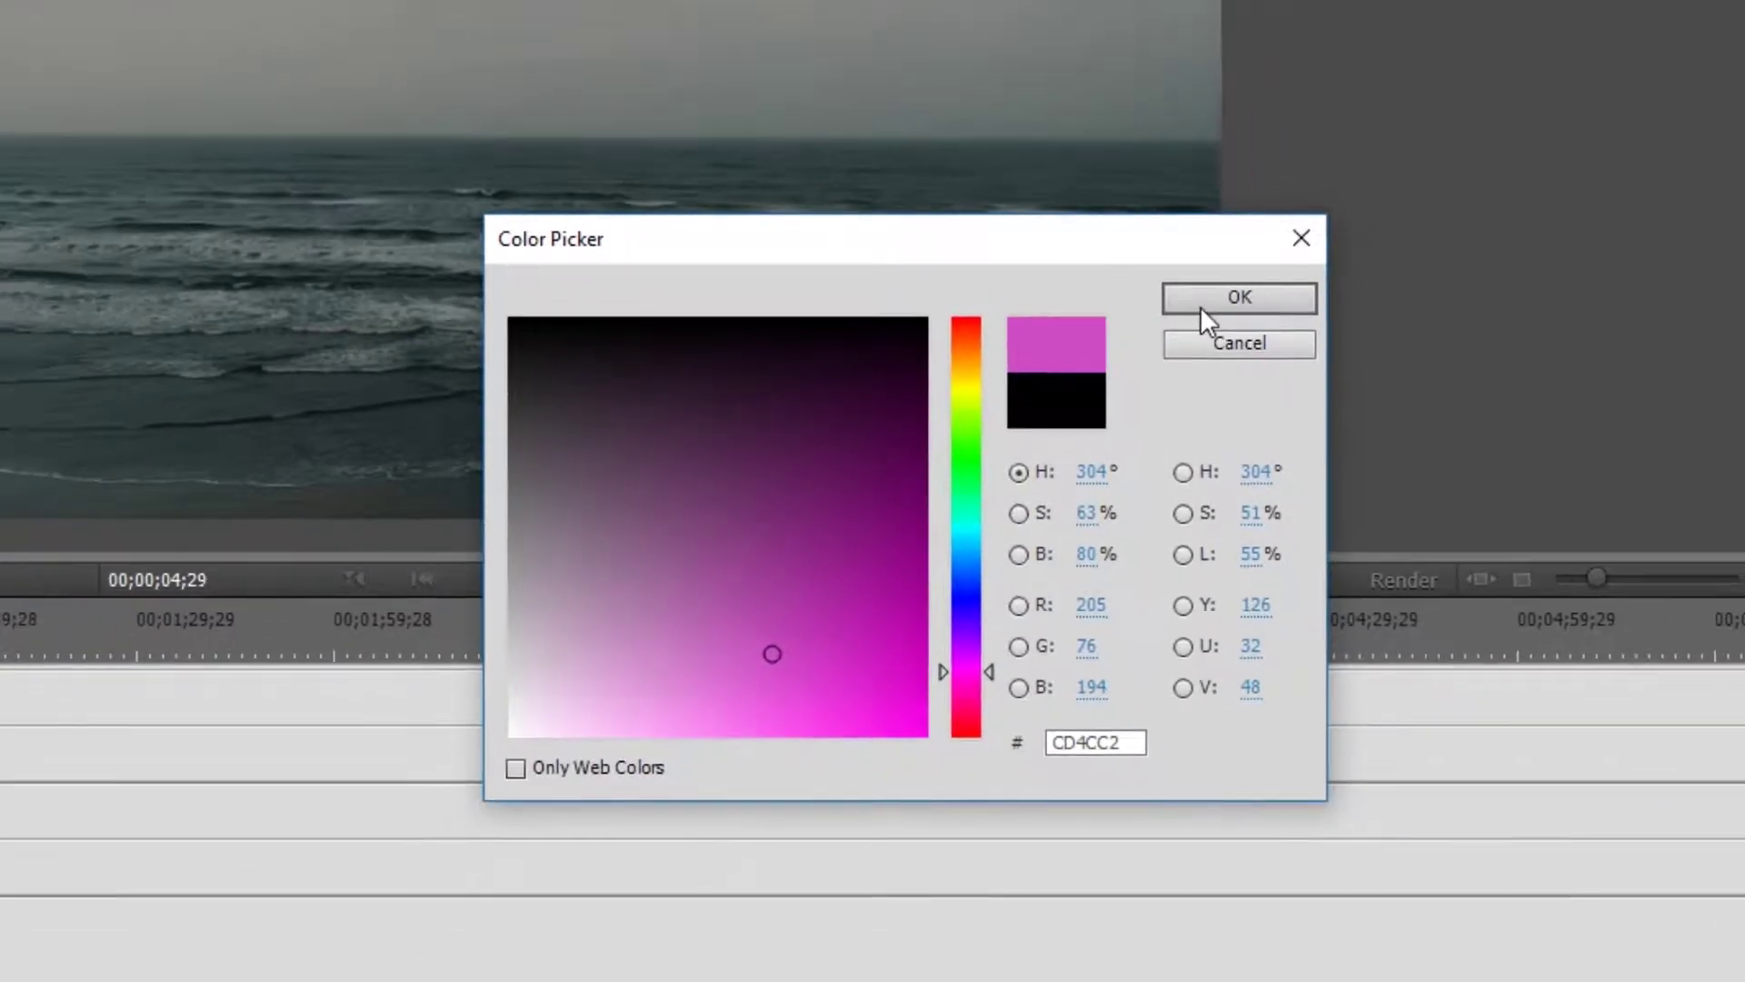
click(1238, 282)
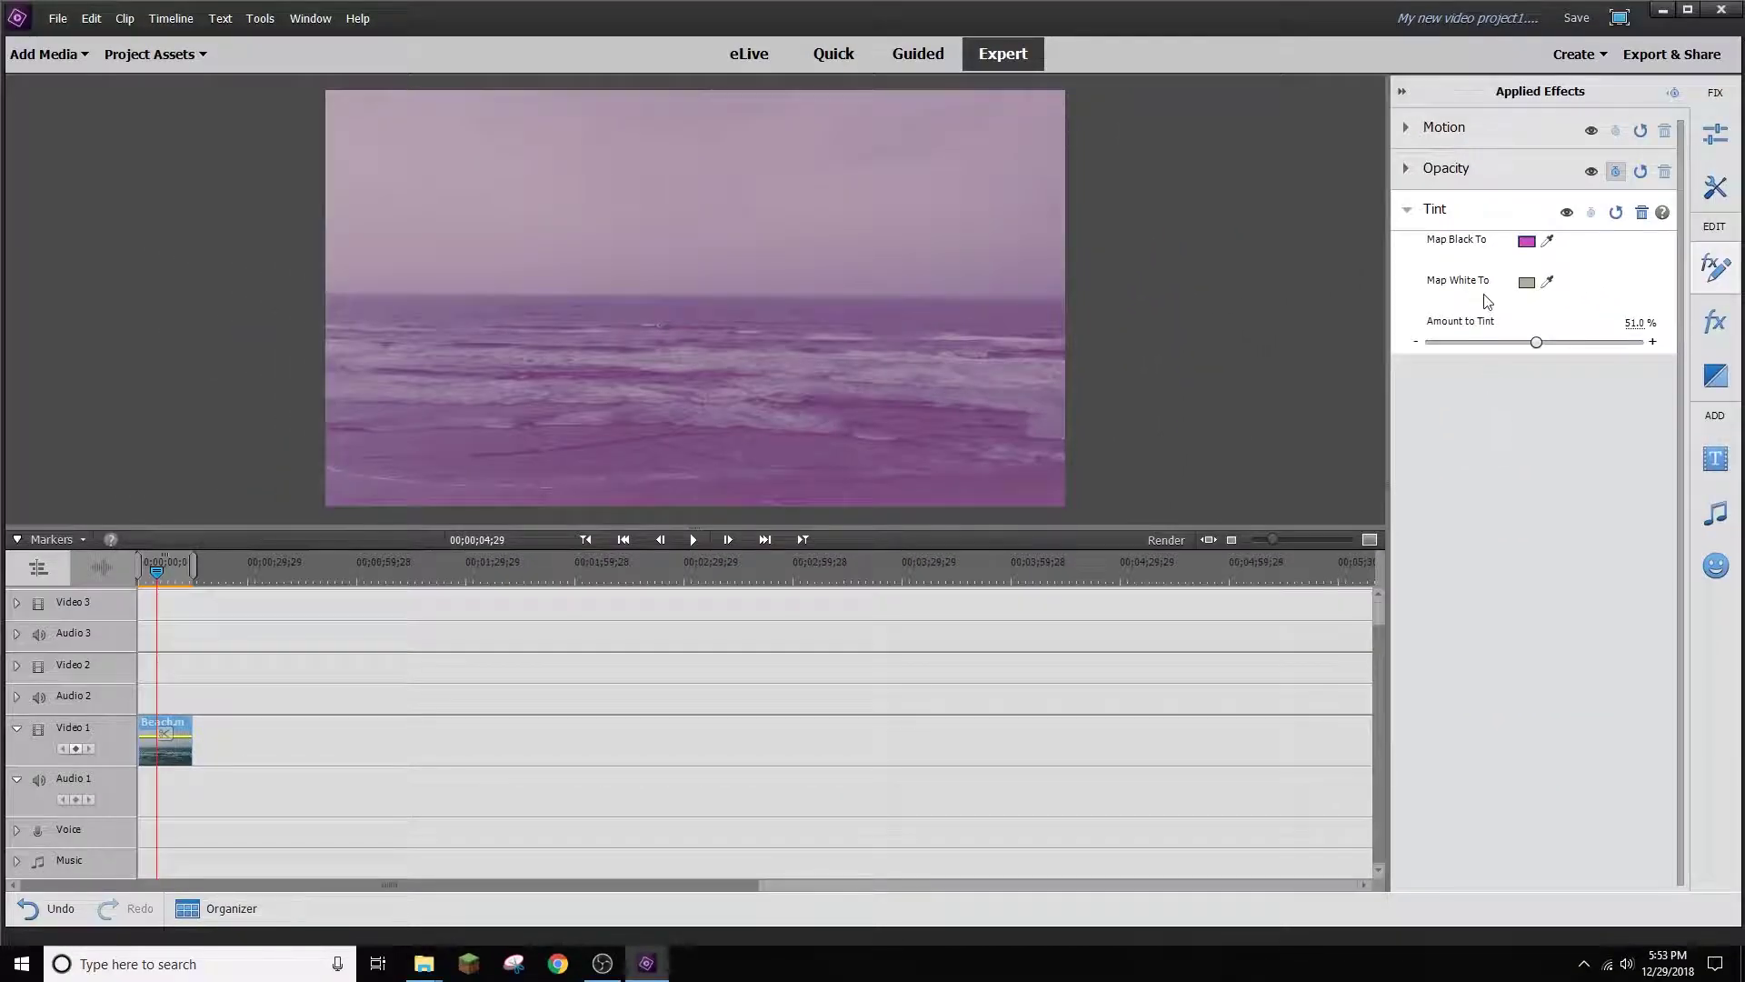
Step: Map white to the purple colour AC4CA4 in the Tint effect and set the amount to tint to 35.1%
click(1528, 280)
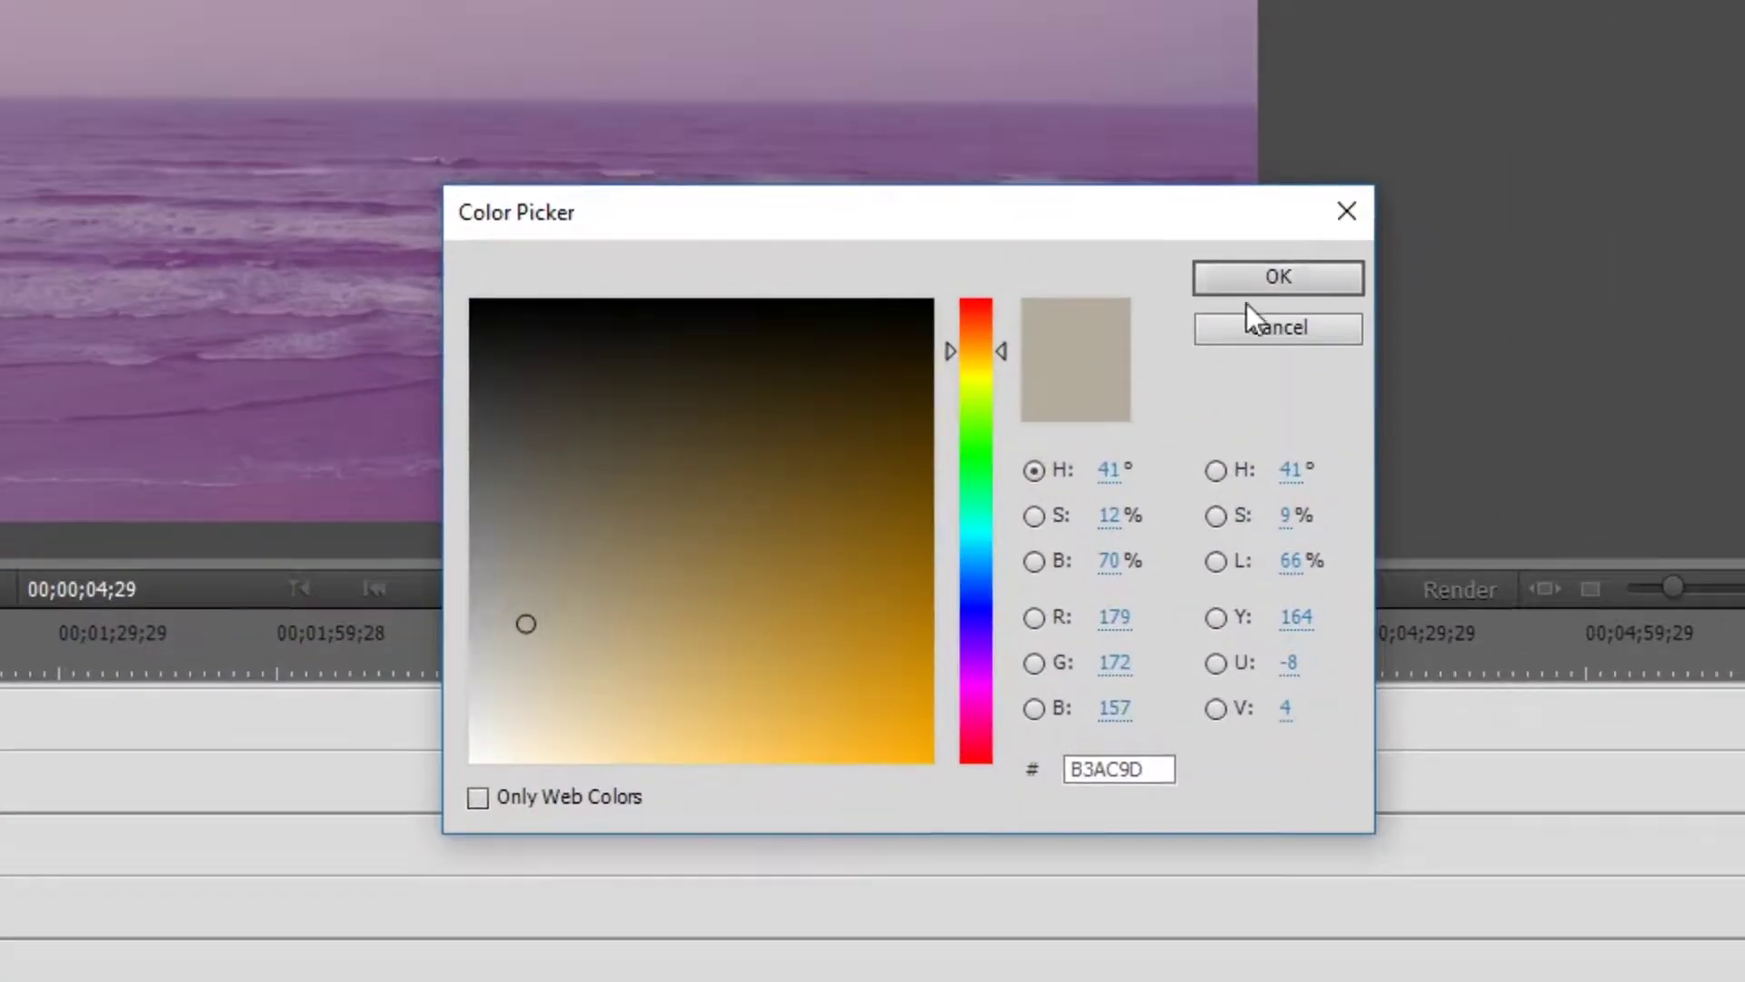
drag(977, 693, 984, 691)
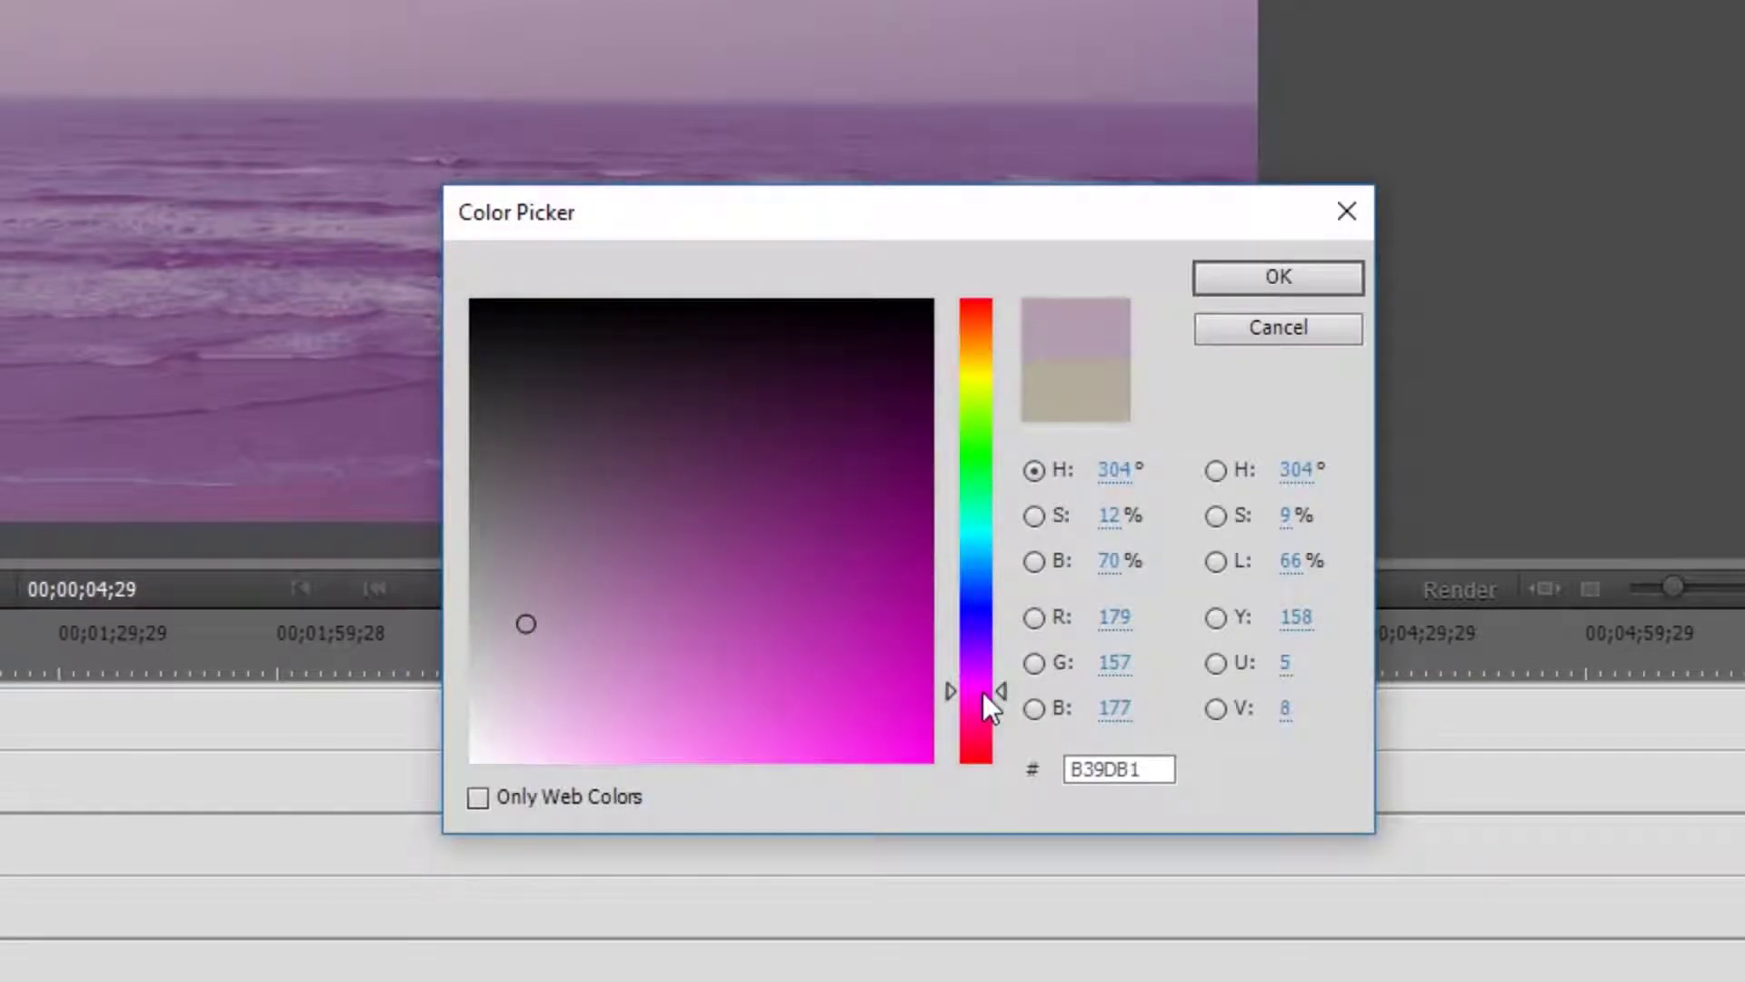
drag(745, 625, 728, 612)
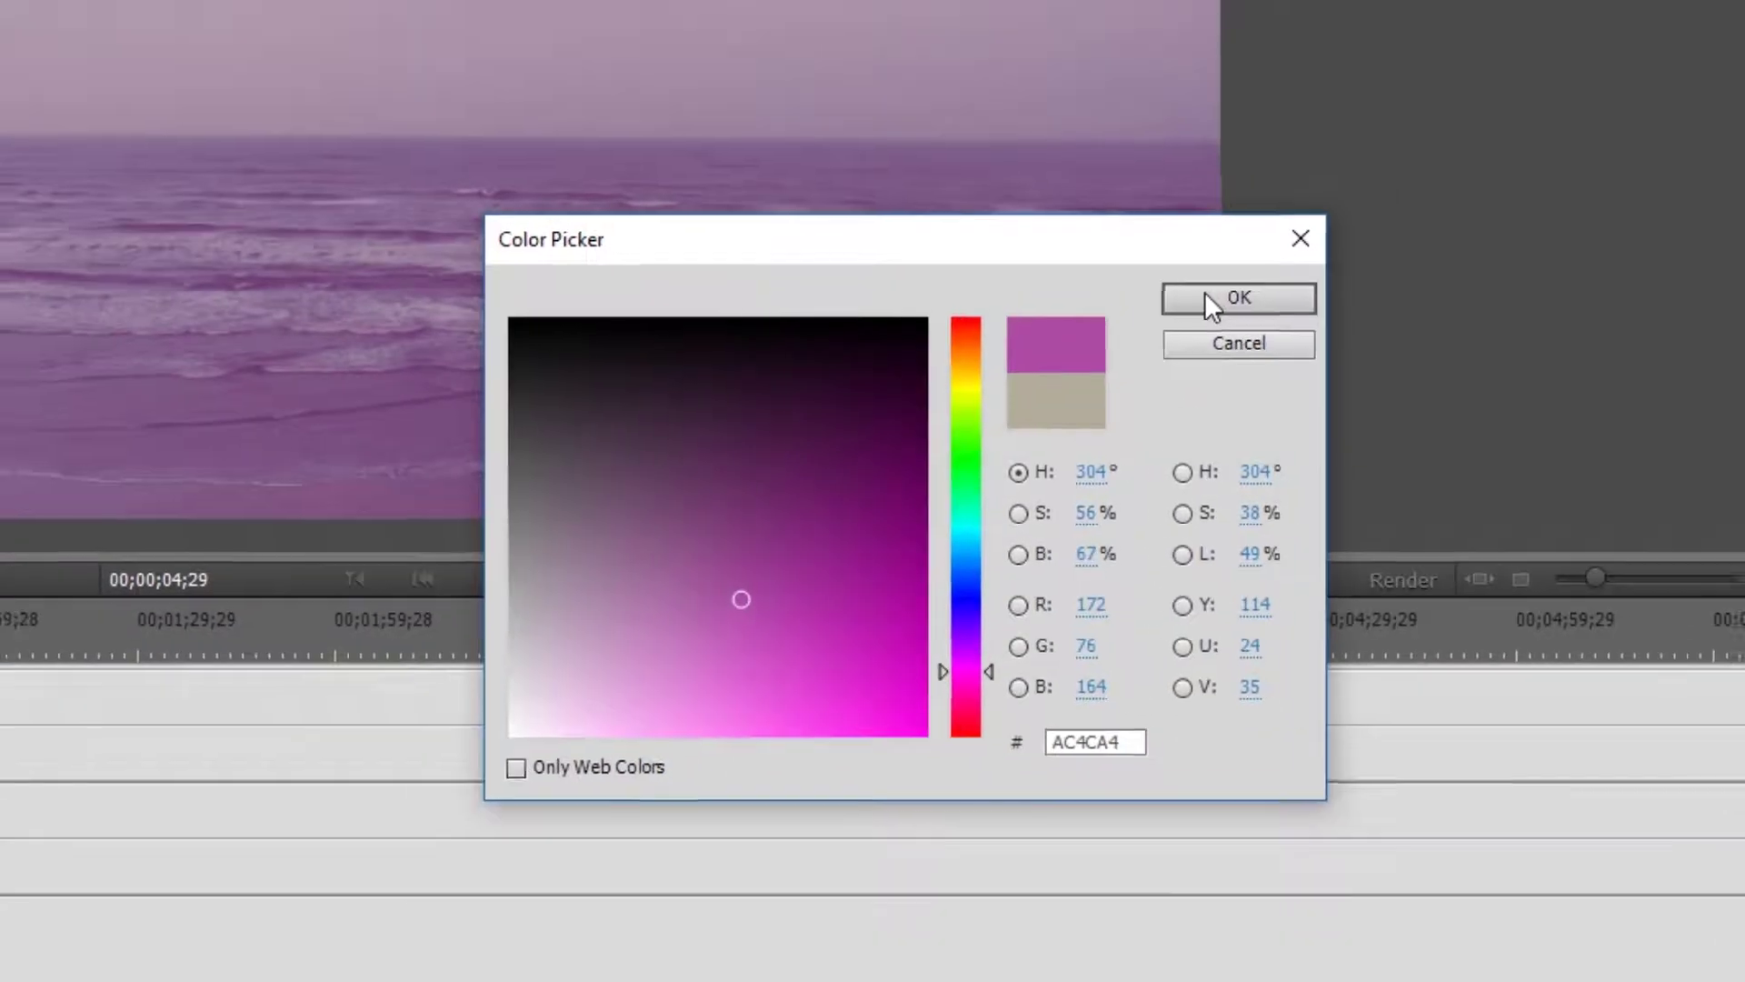
click(1241, 277)
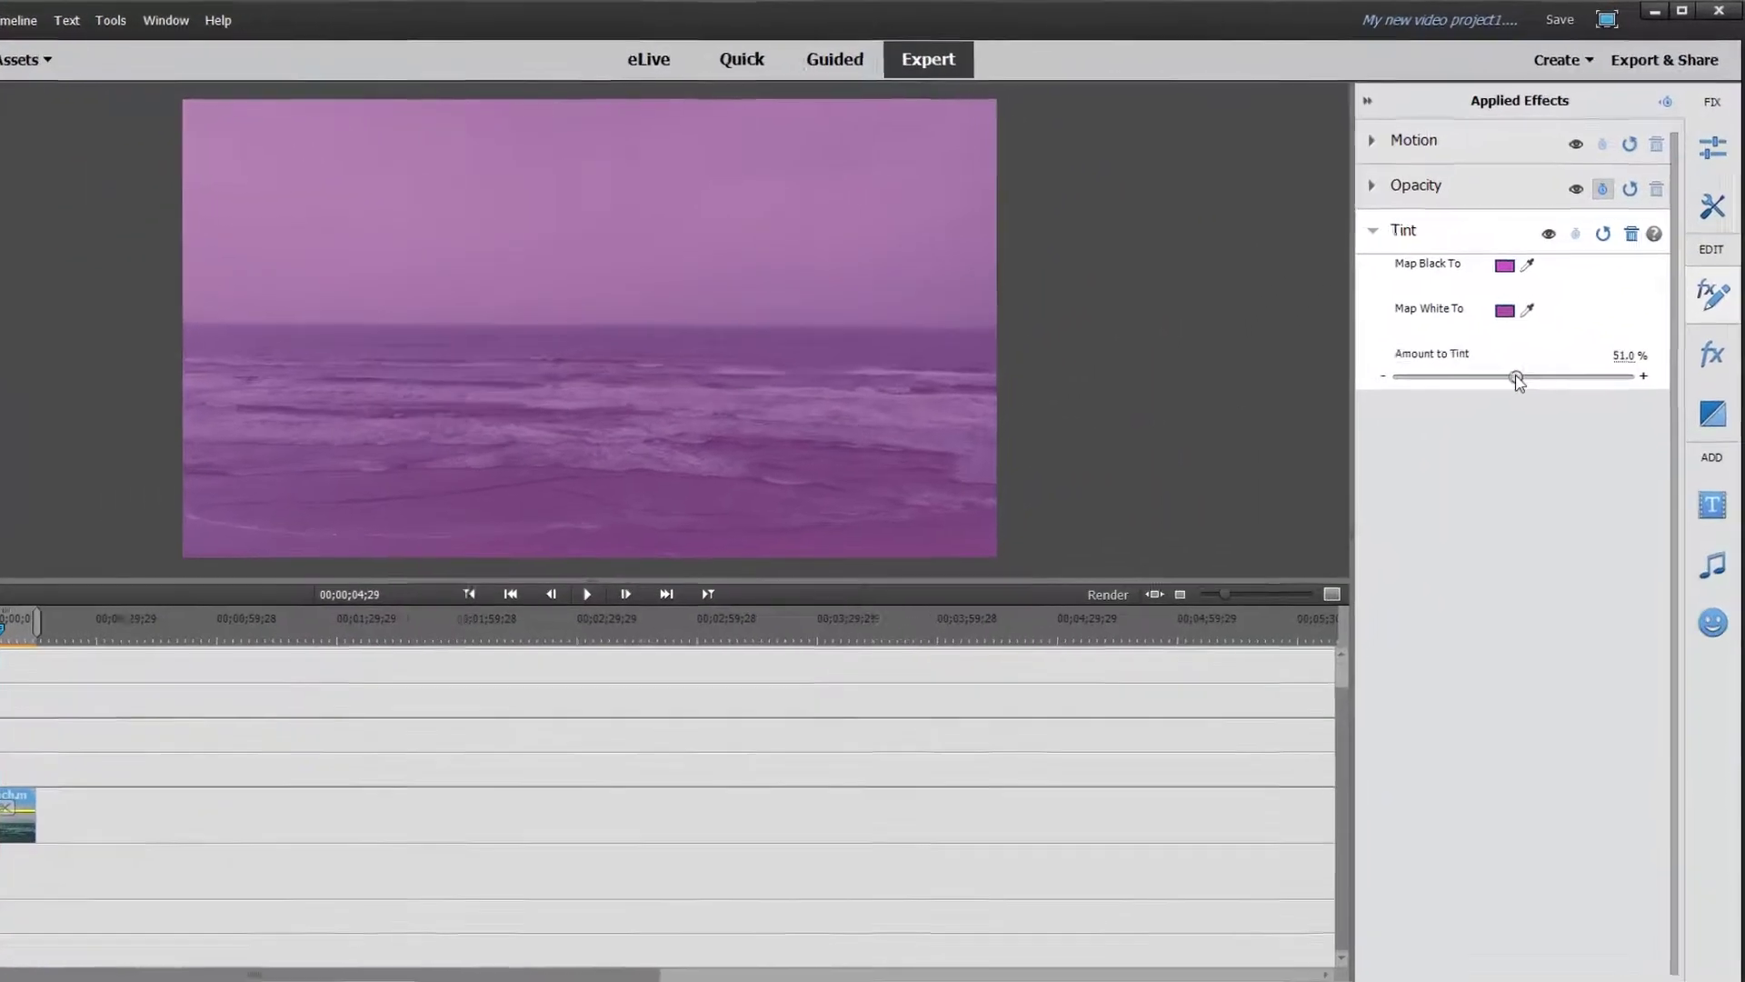
drag(1518, 376, 1513, 376)
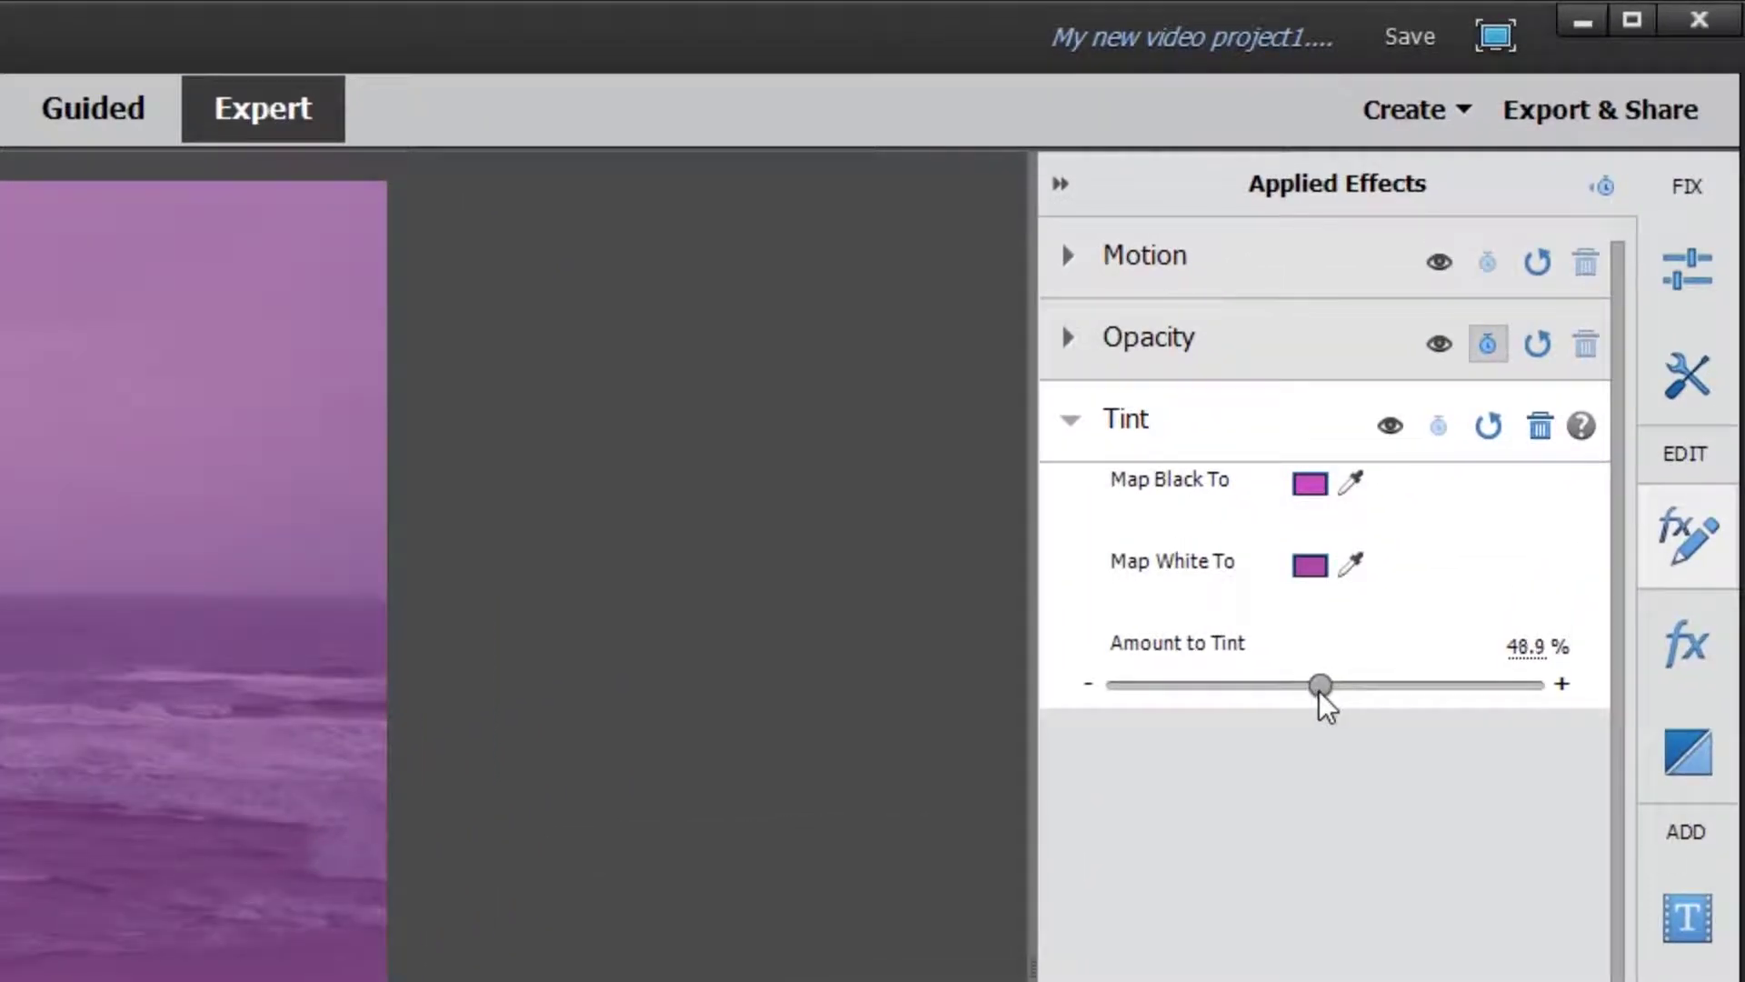
drag(1320, 691, 1268, 705)
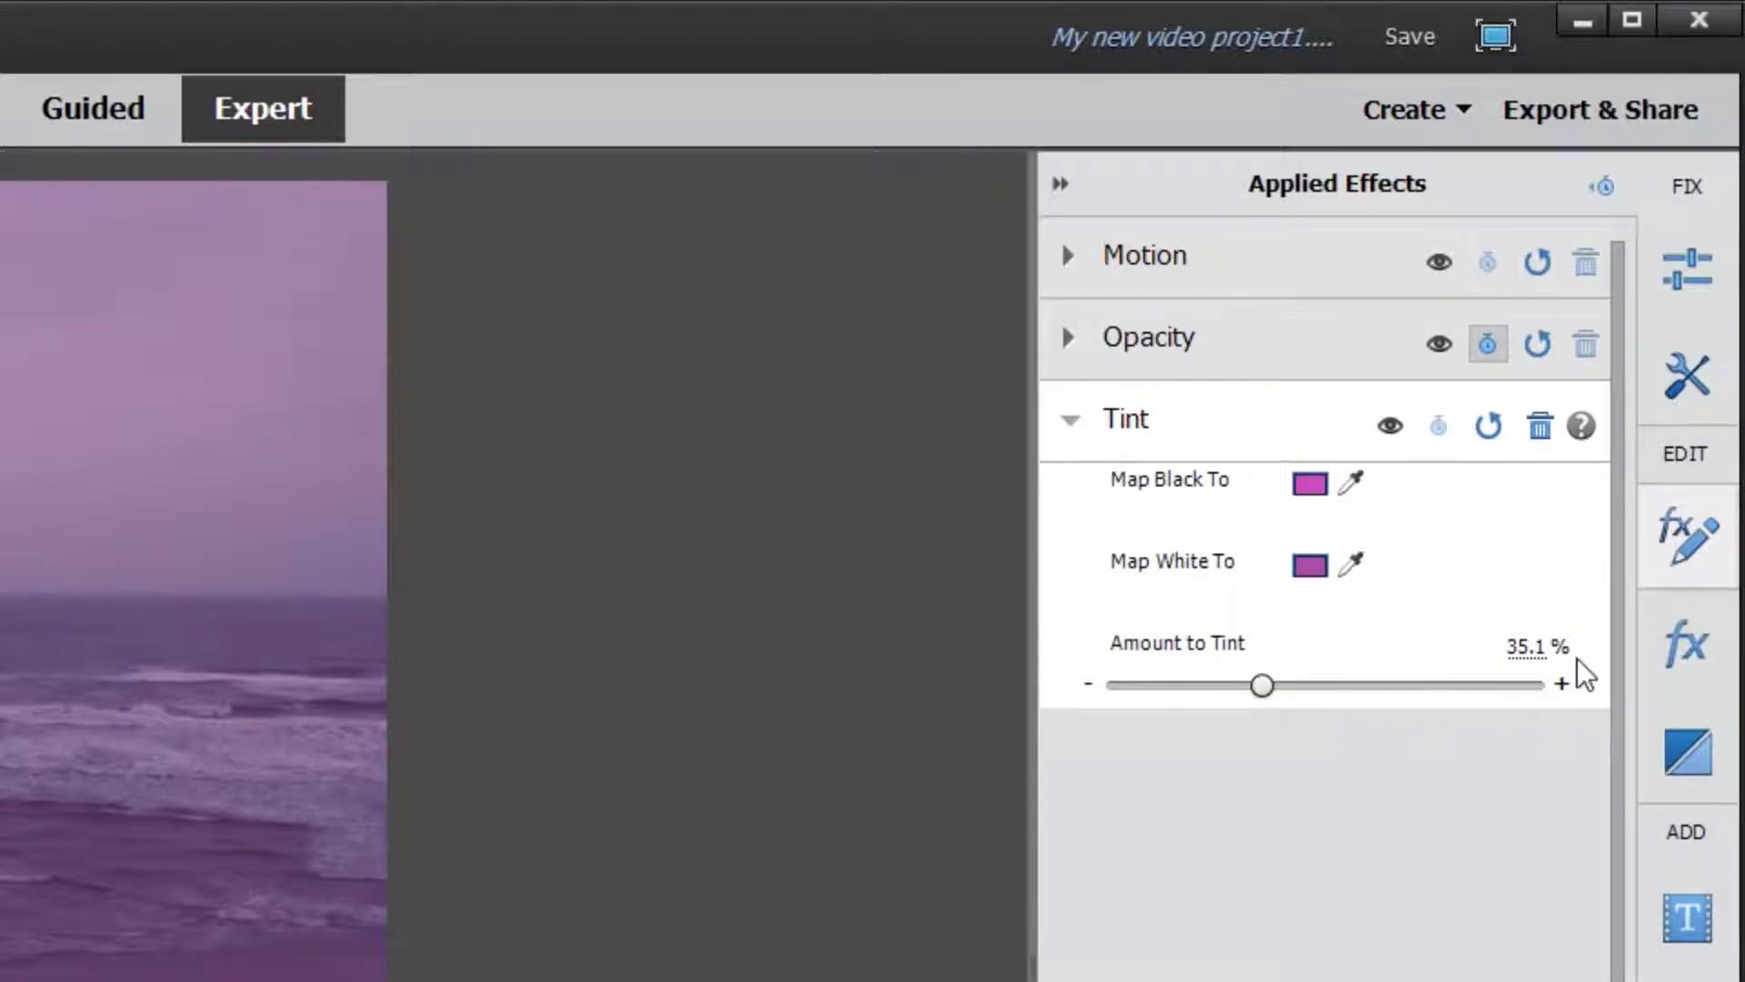
Step: Search the video effects for "Wav" and apply Wave Warp to the beach clip
click(1683, 644)
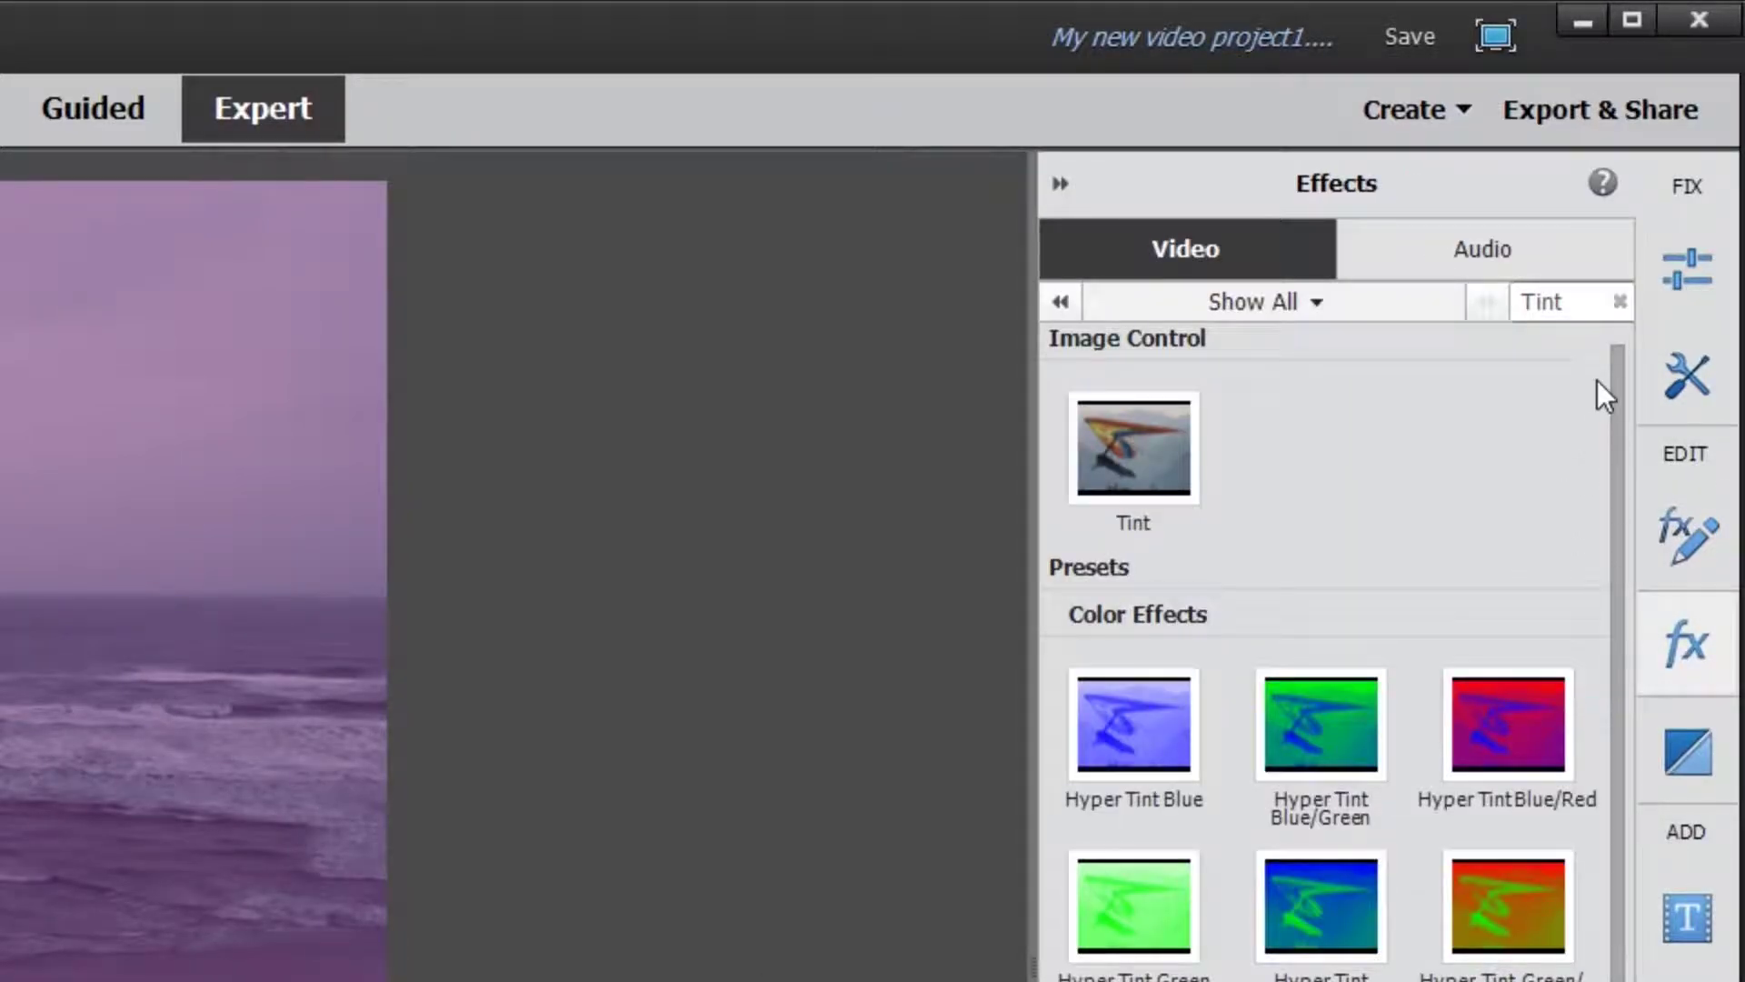
double_click(1583, 293)
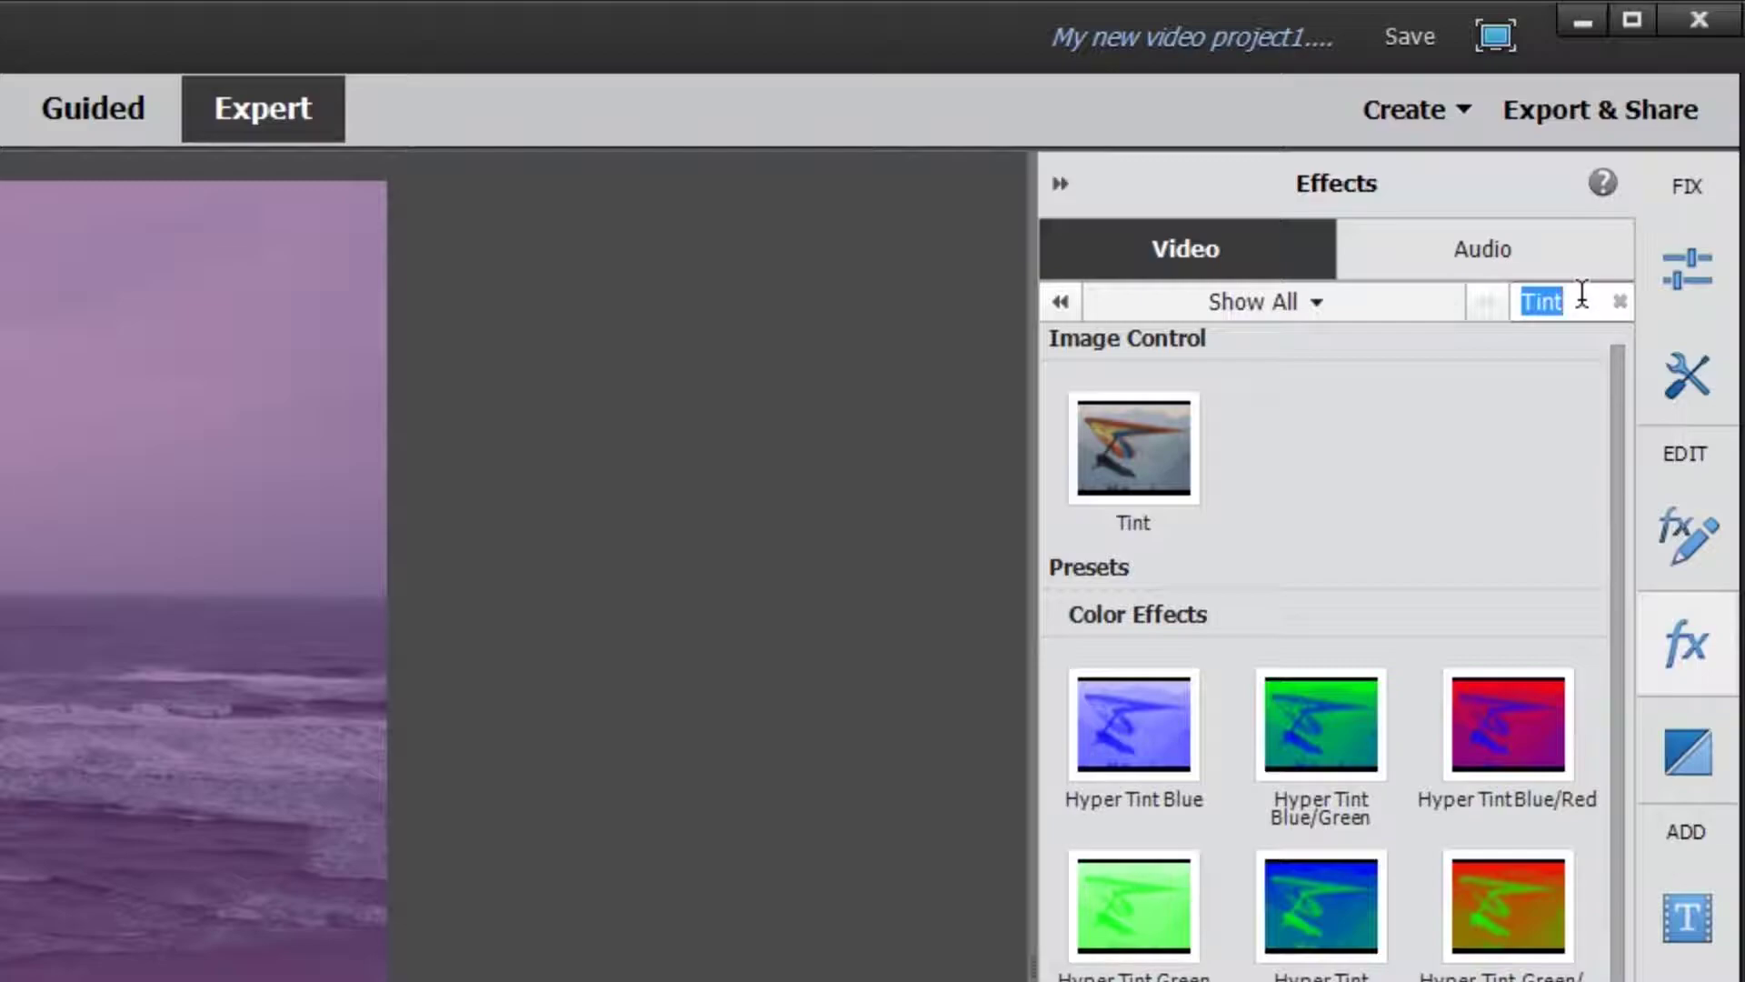
text(Wav)
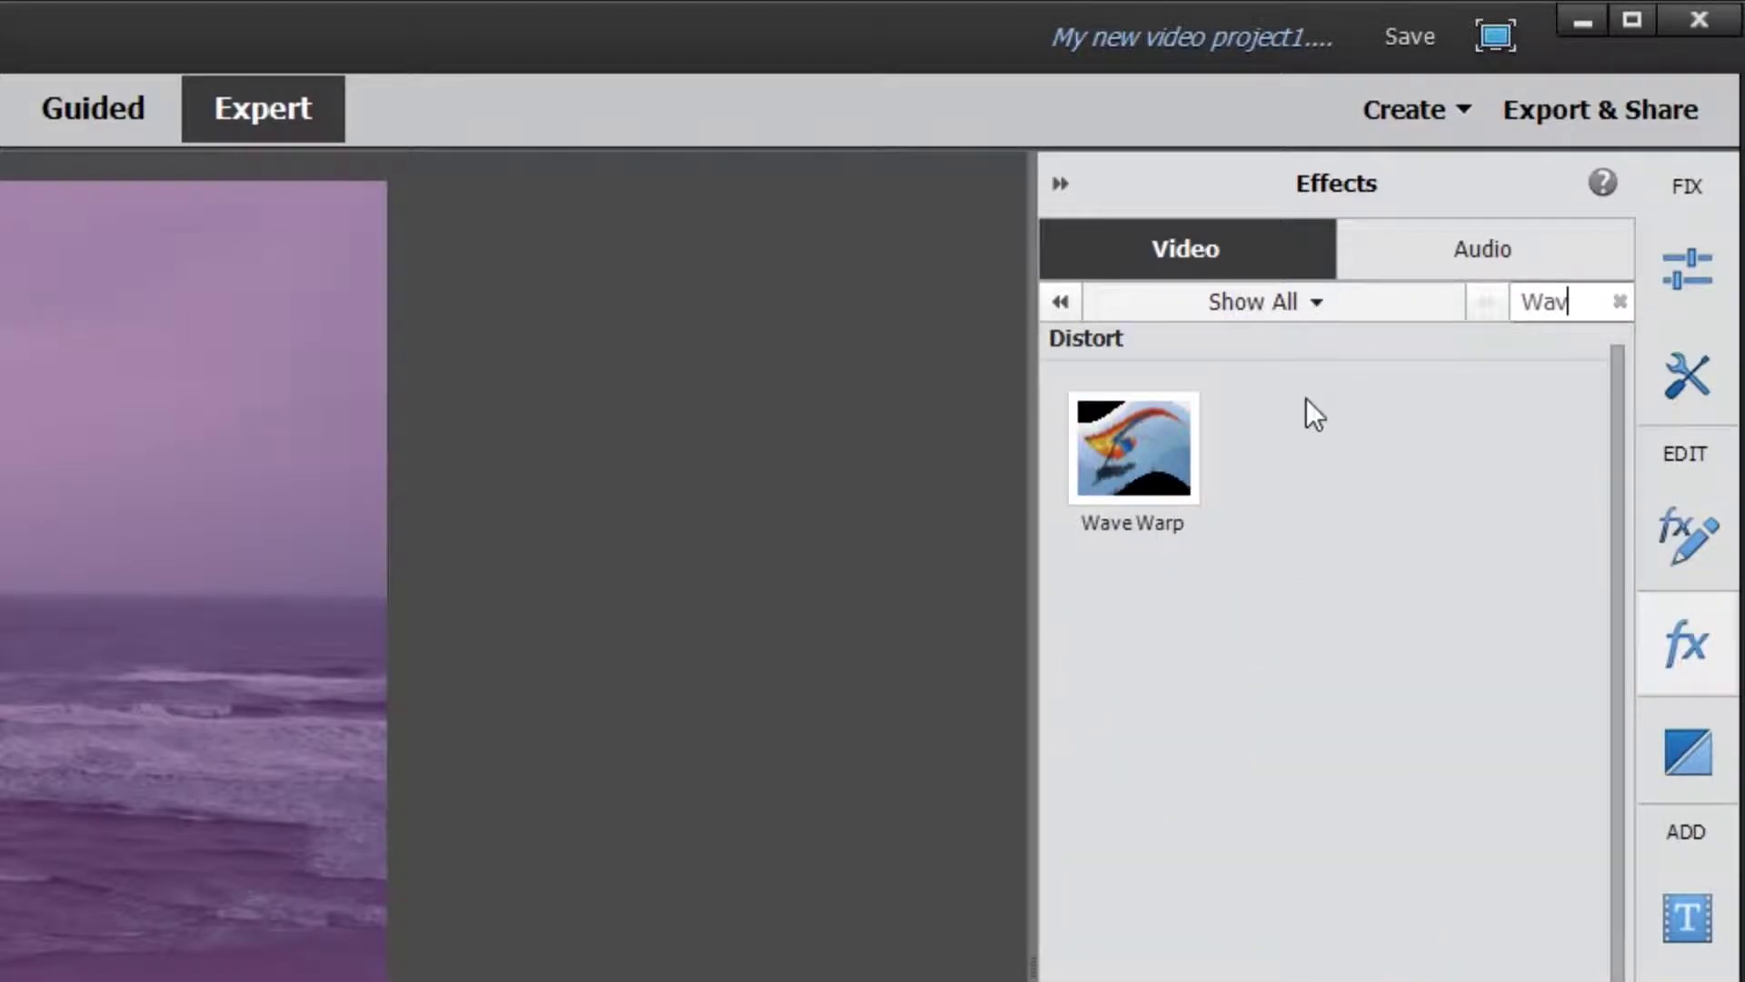
click(1136, 482)
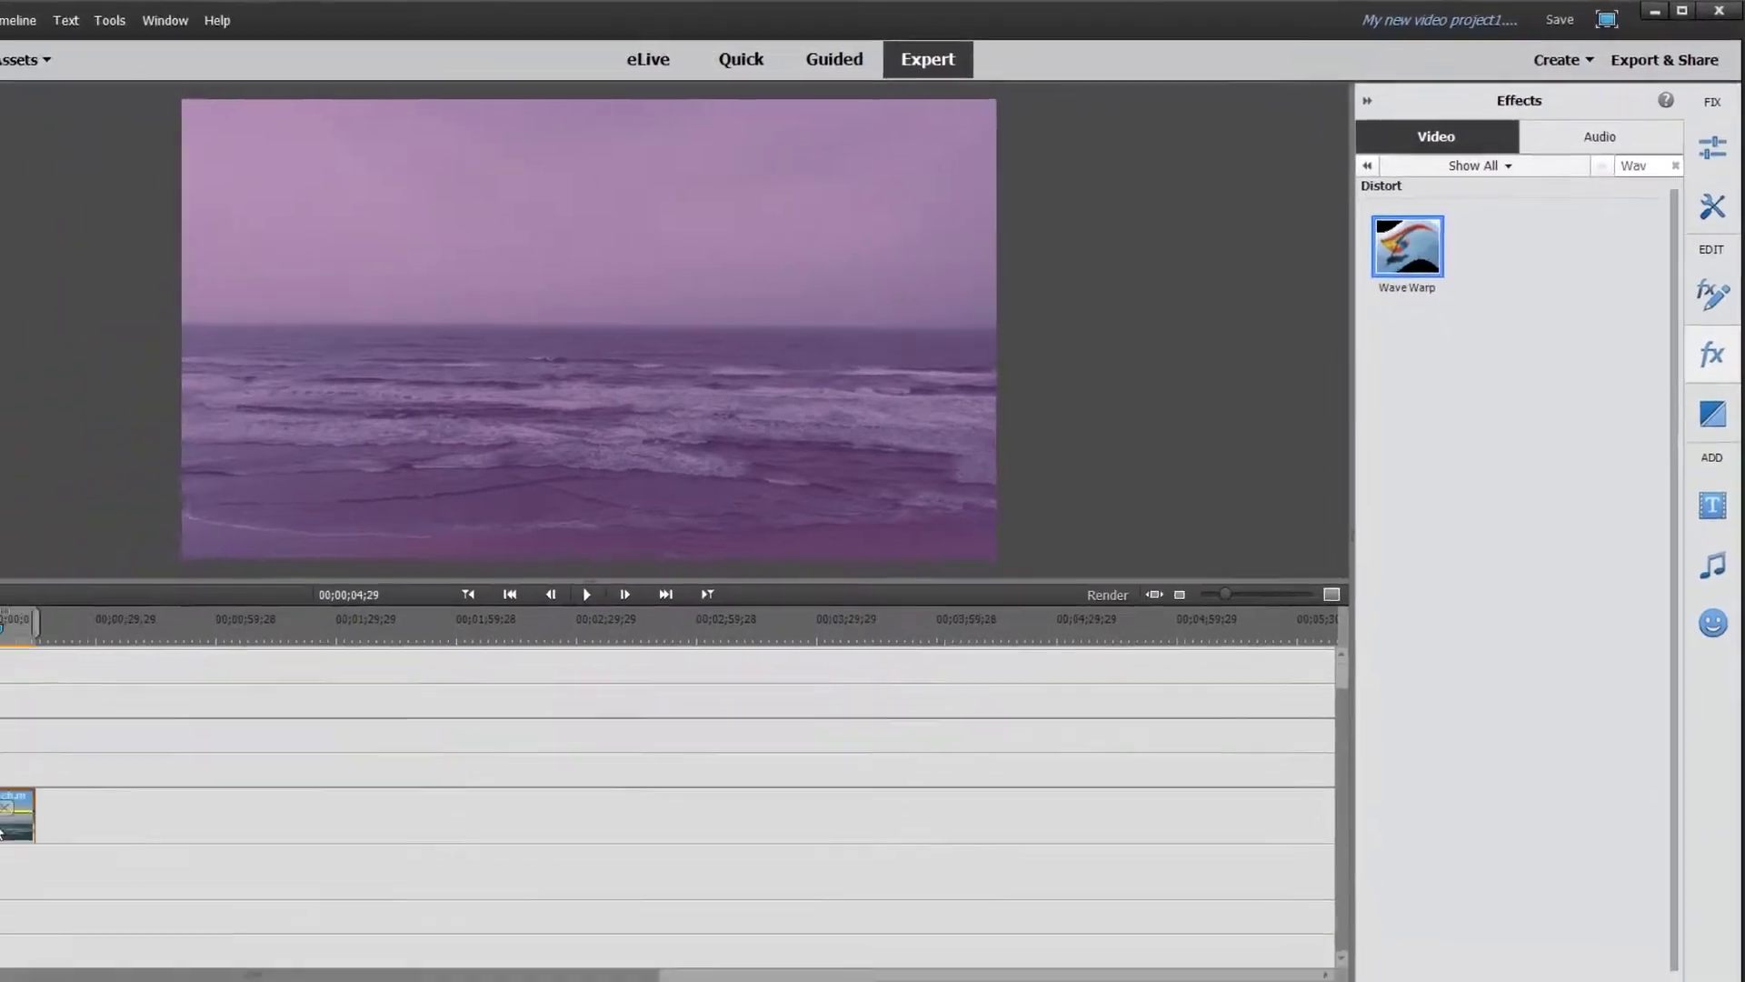
drag(1323, 309, 195, 733)
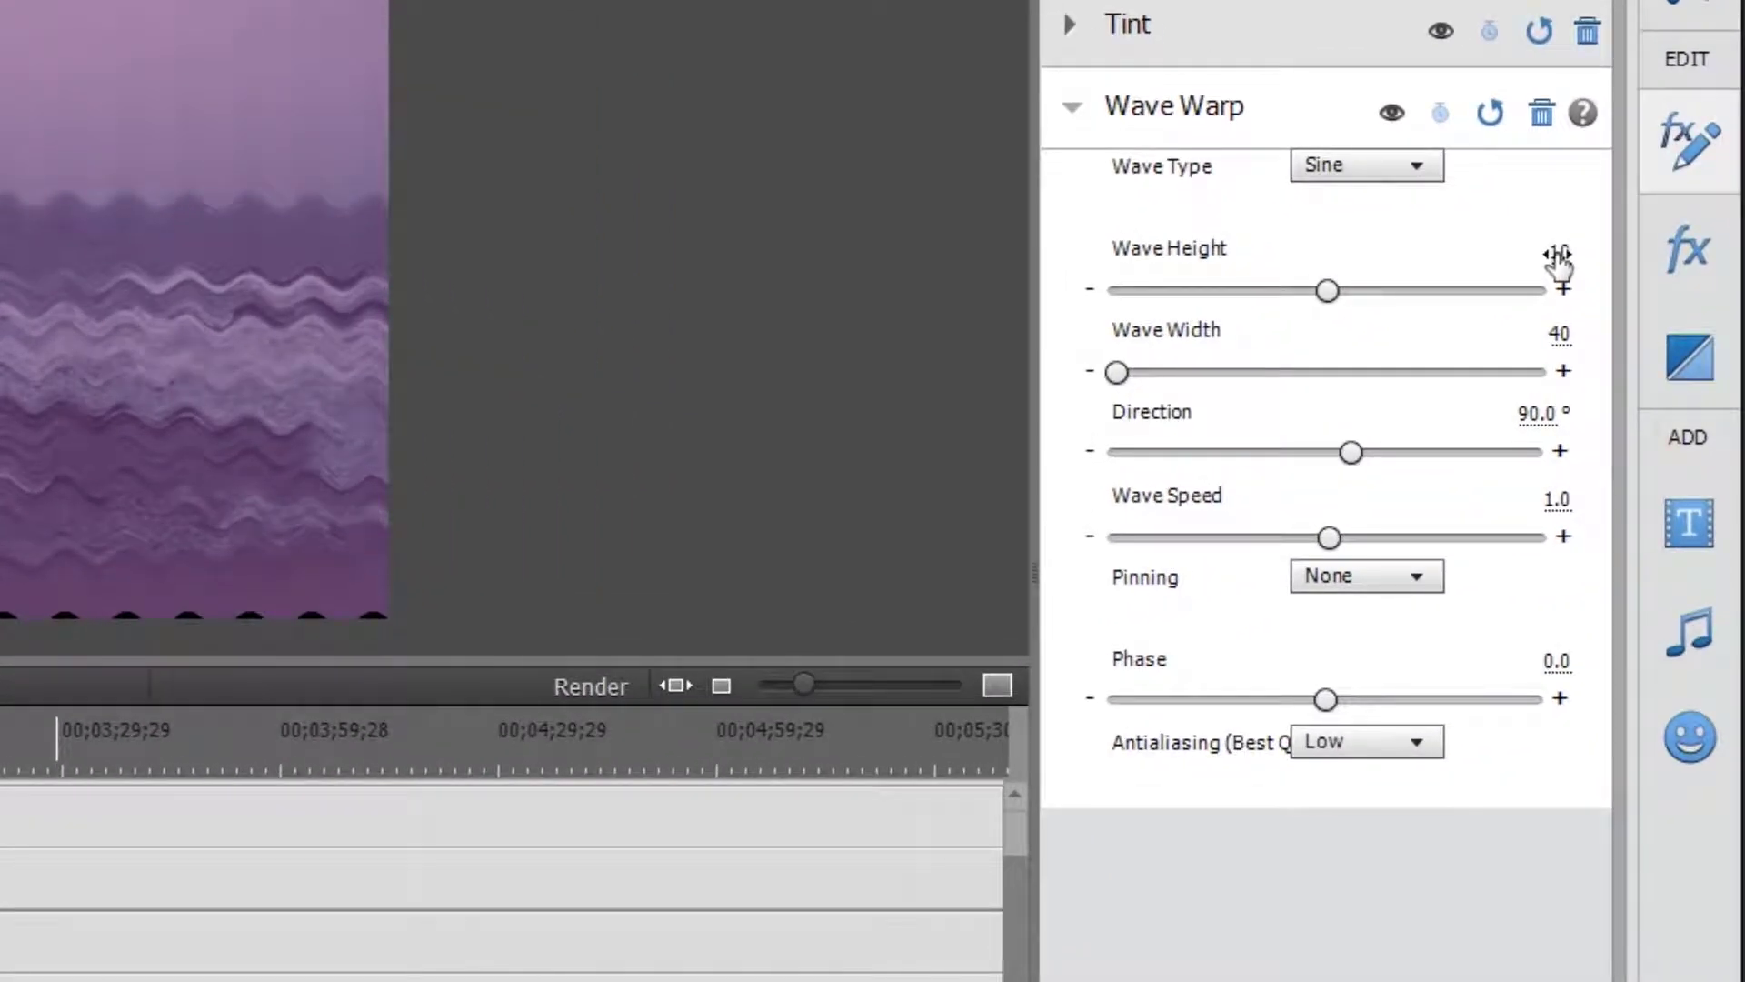
Step: Set the Wave Warp's wave height to 15 and its wave width to 500
click(1556, 255)
text(15)
key(Return)
click(1558, 333)
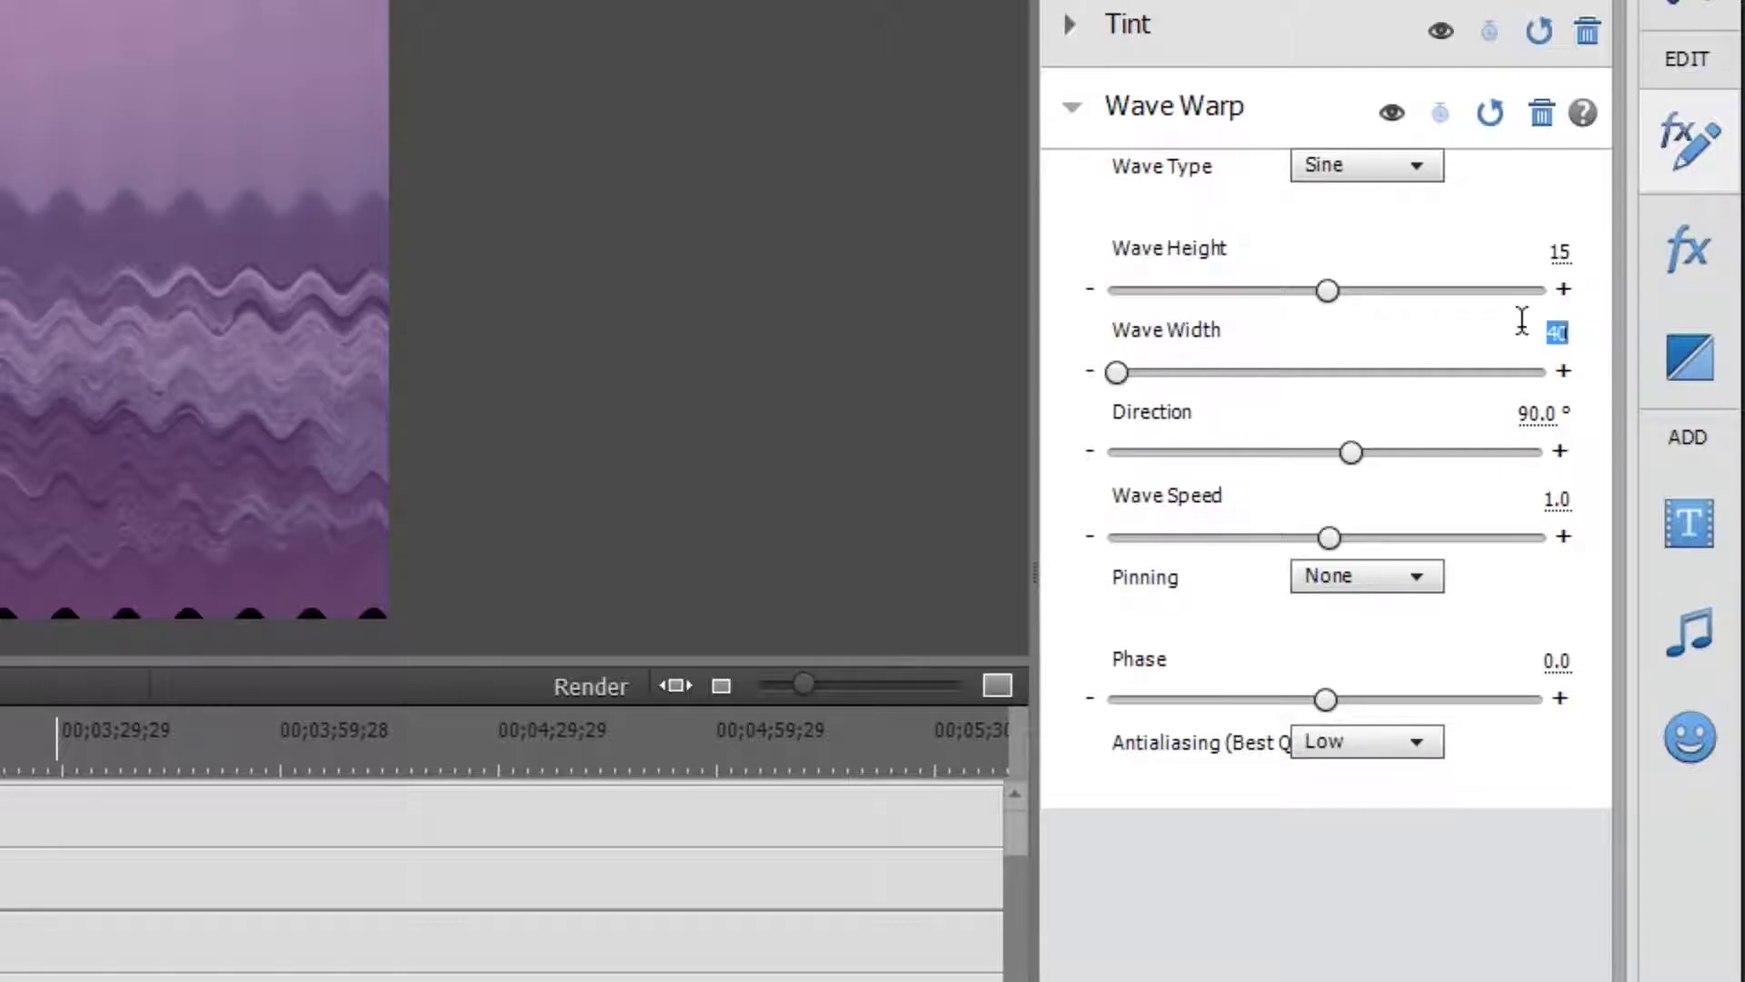
text(500)
key(Return)
click(1525, 405)
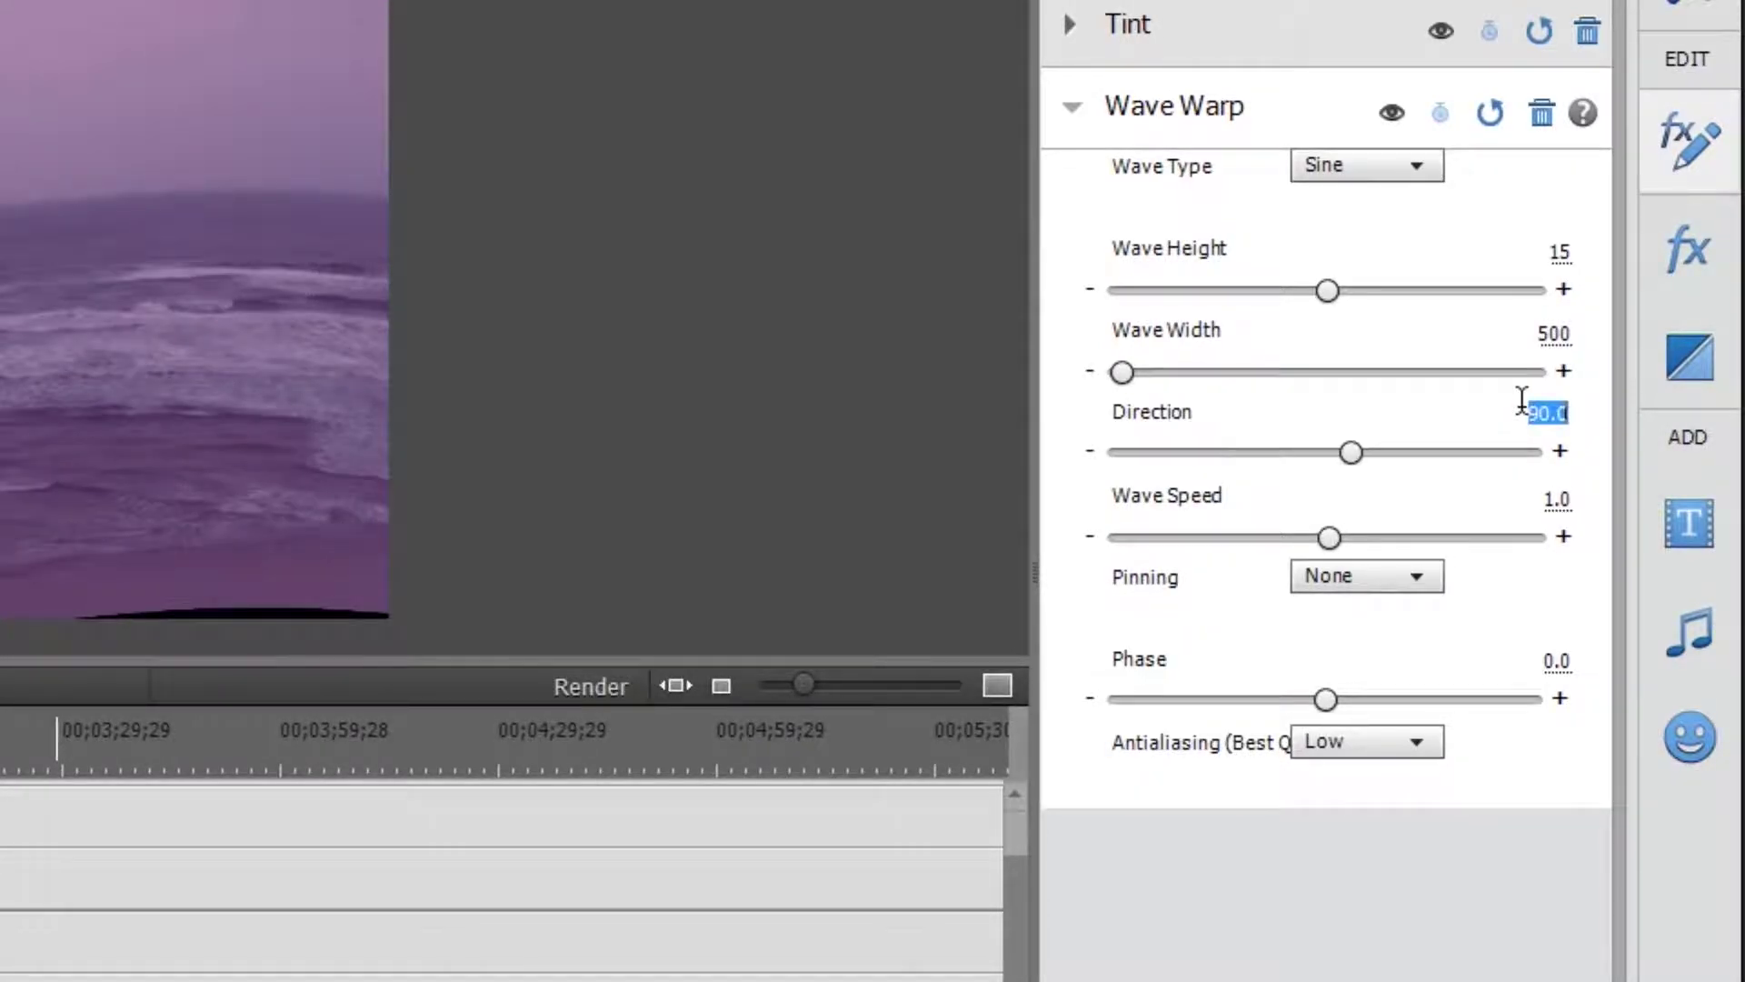
click(1522, 488)
key(BackSpace)
key(Return)
Step: Search the video effects for "Noi" and apply the Noise effect to the beach clip
click(1680, 259)
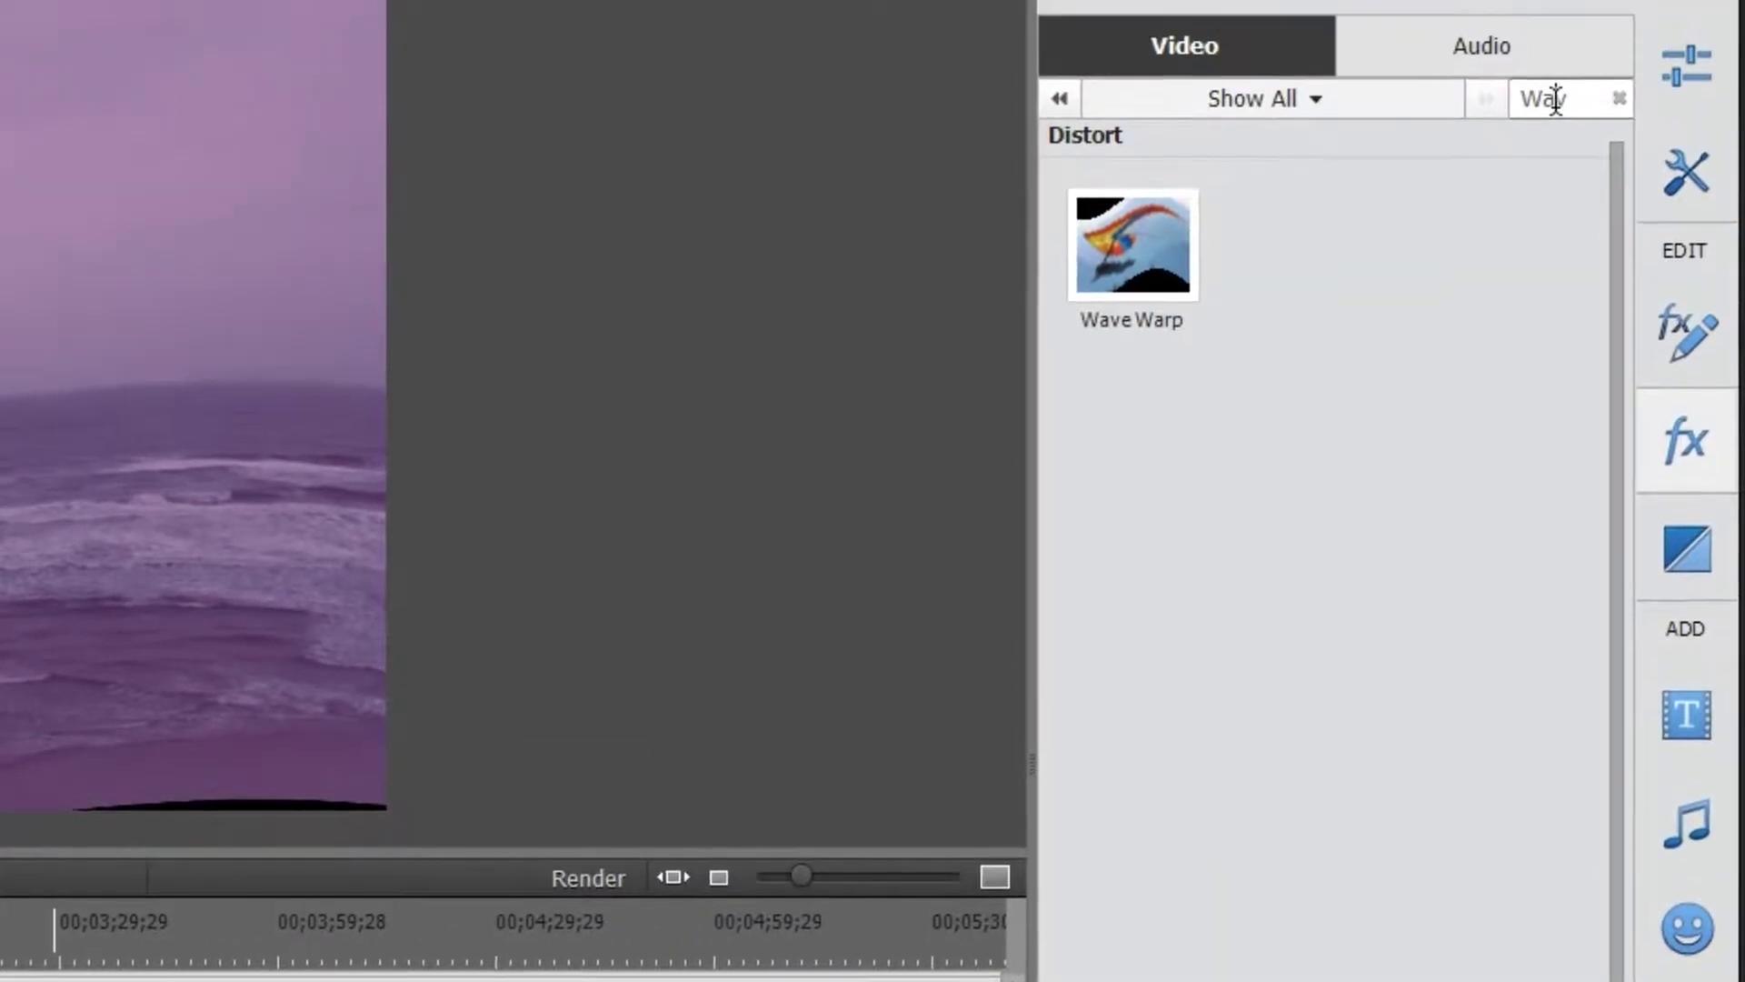
double_click(1548, 298)
text(Noi)
drag(1145, 450, 180, 743)
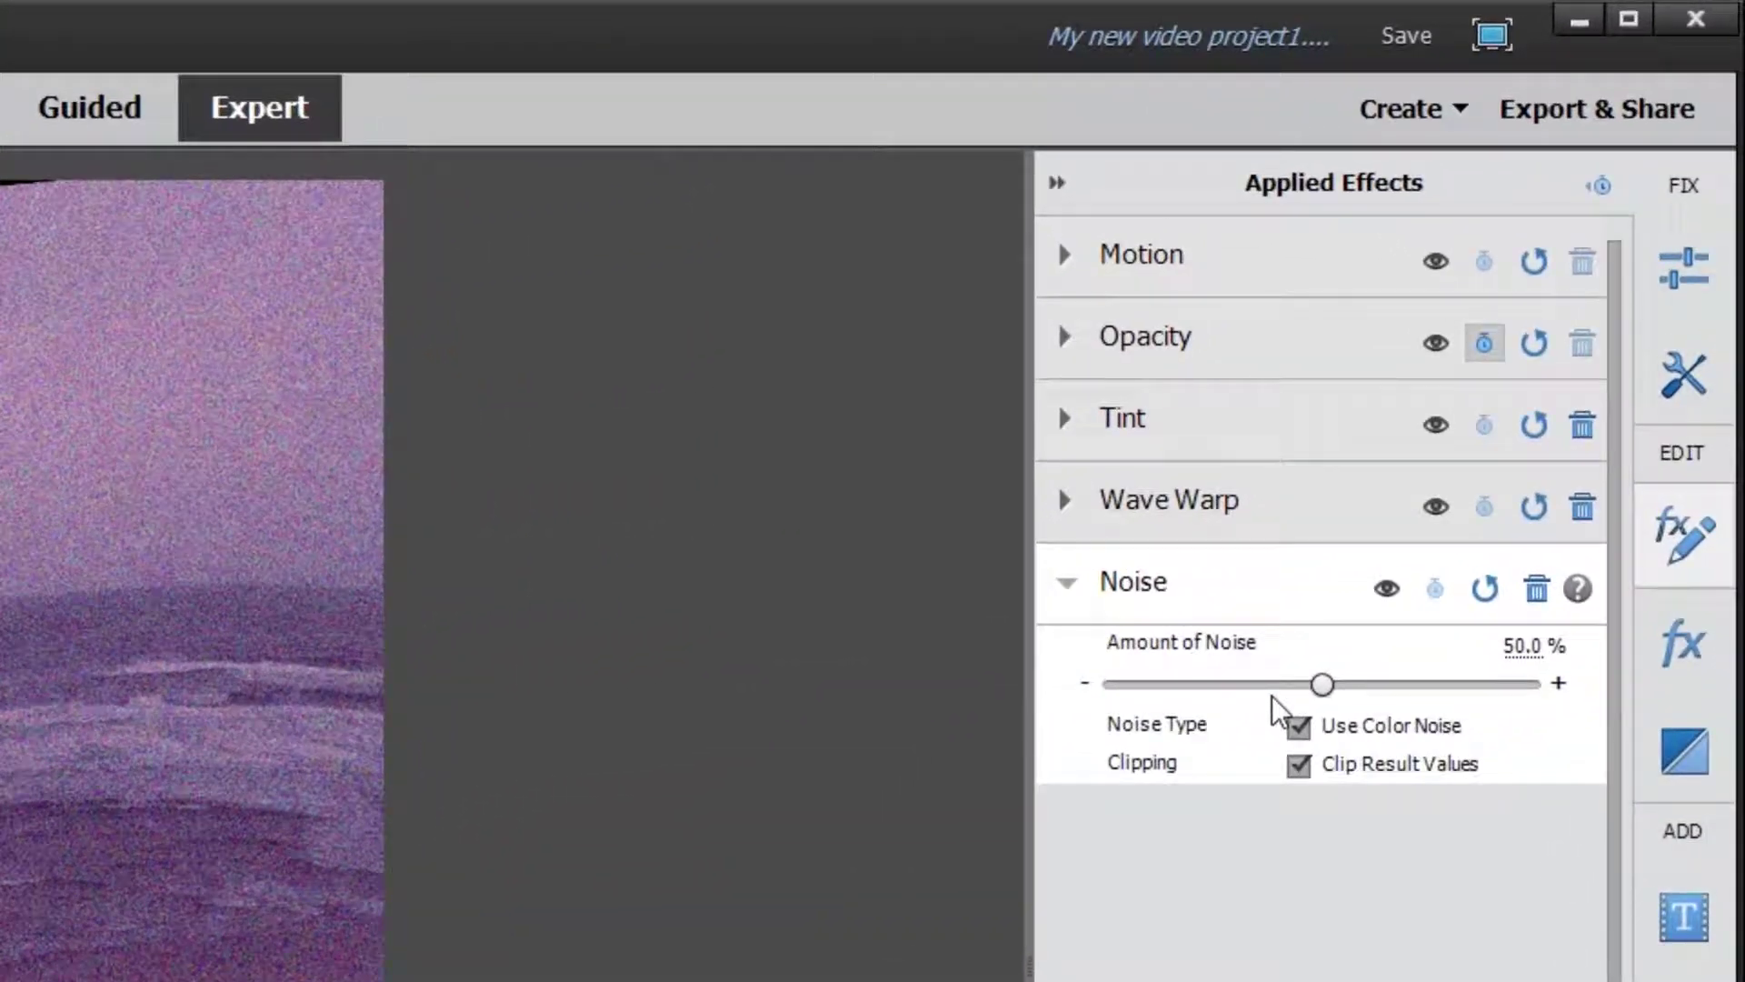
Step: Set the amount of noise on the beach clip to 18.5%
click(1523, 641)
text(18.5)
key(Return)
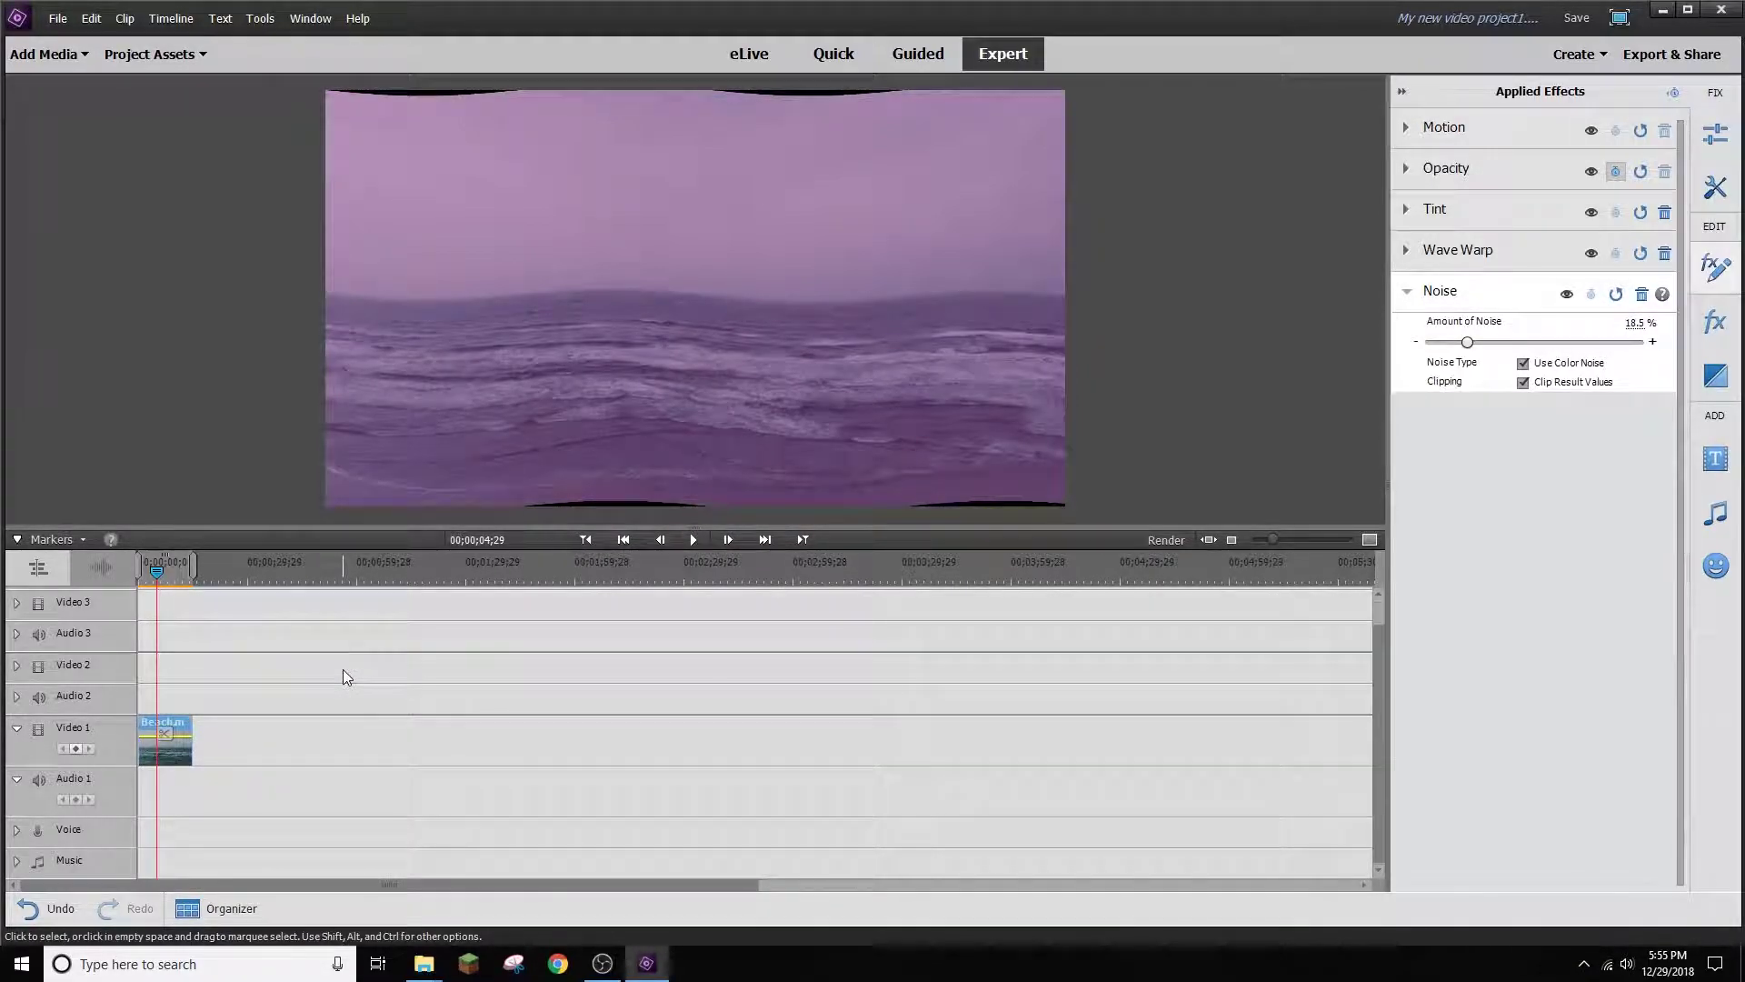
drag(168, 578, 170, 577)
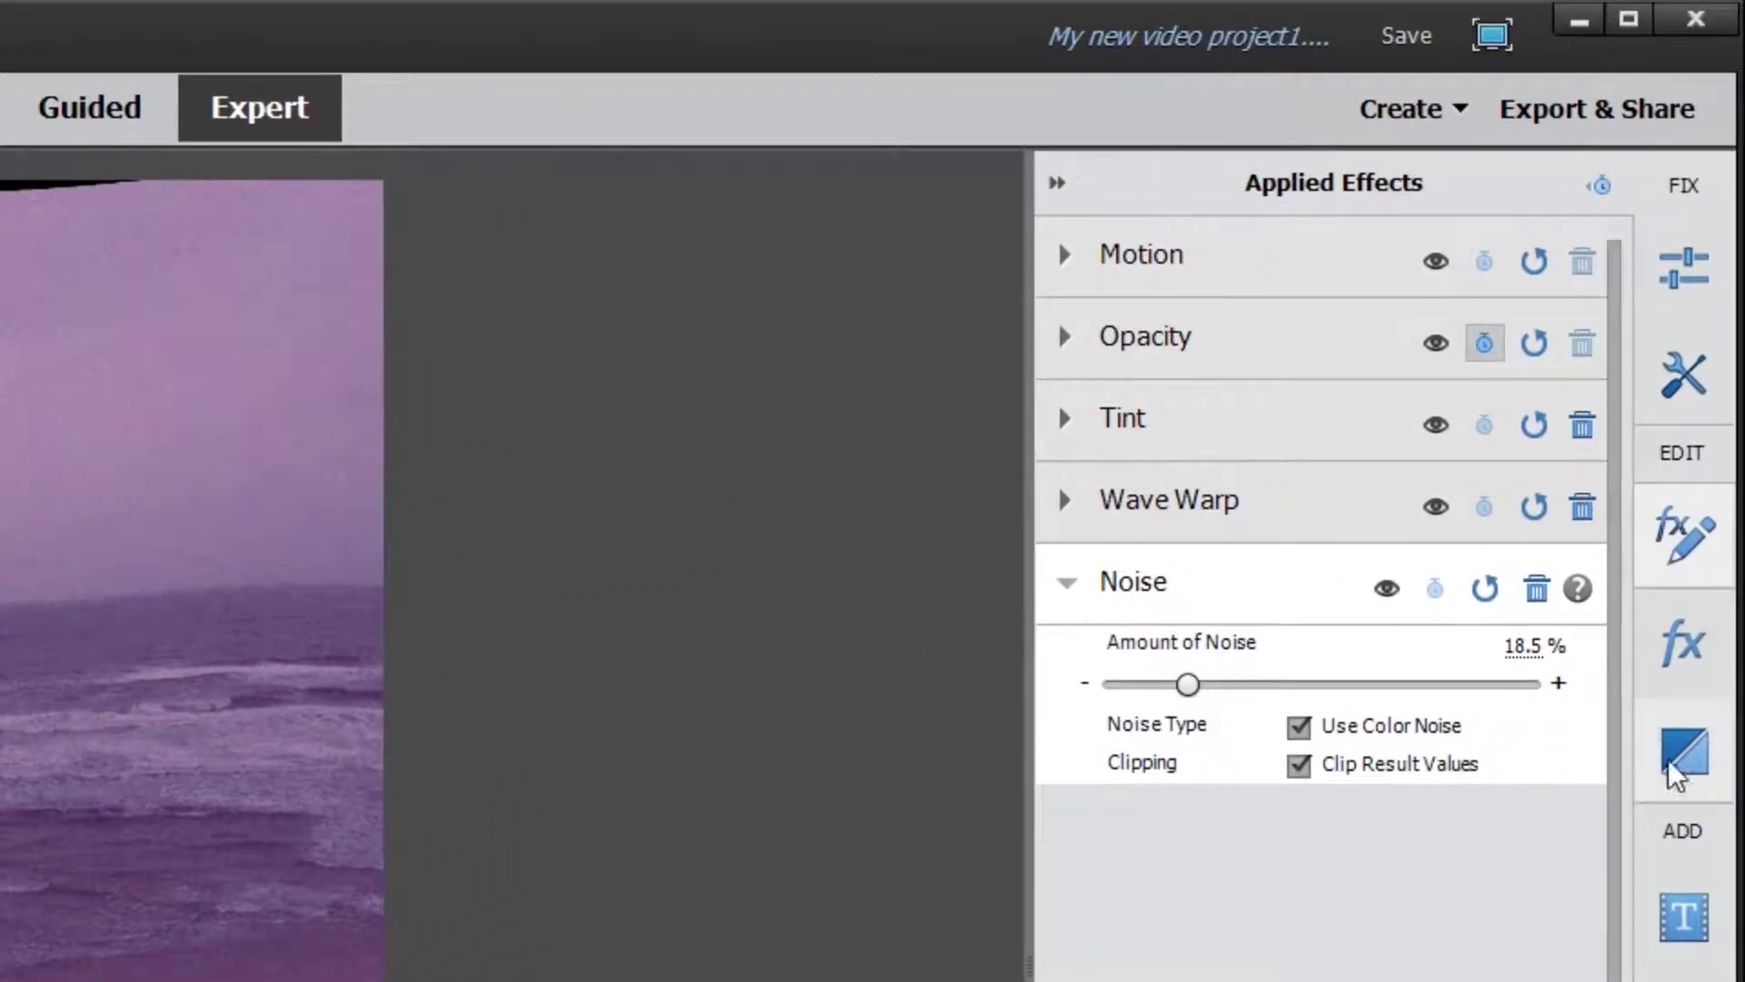
Step: Search the video effects for Crop and apply the Crop effect to the beach clip
click(1715, 307)
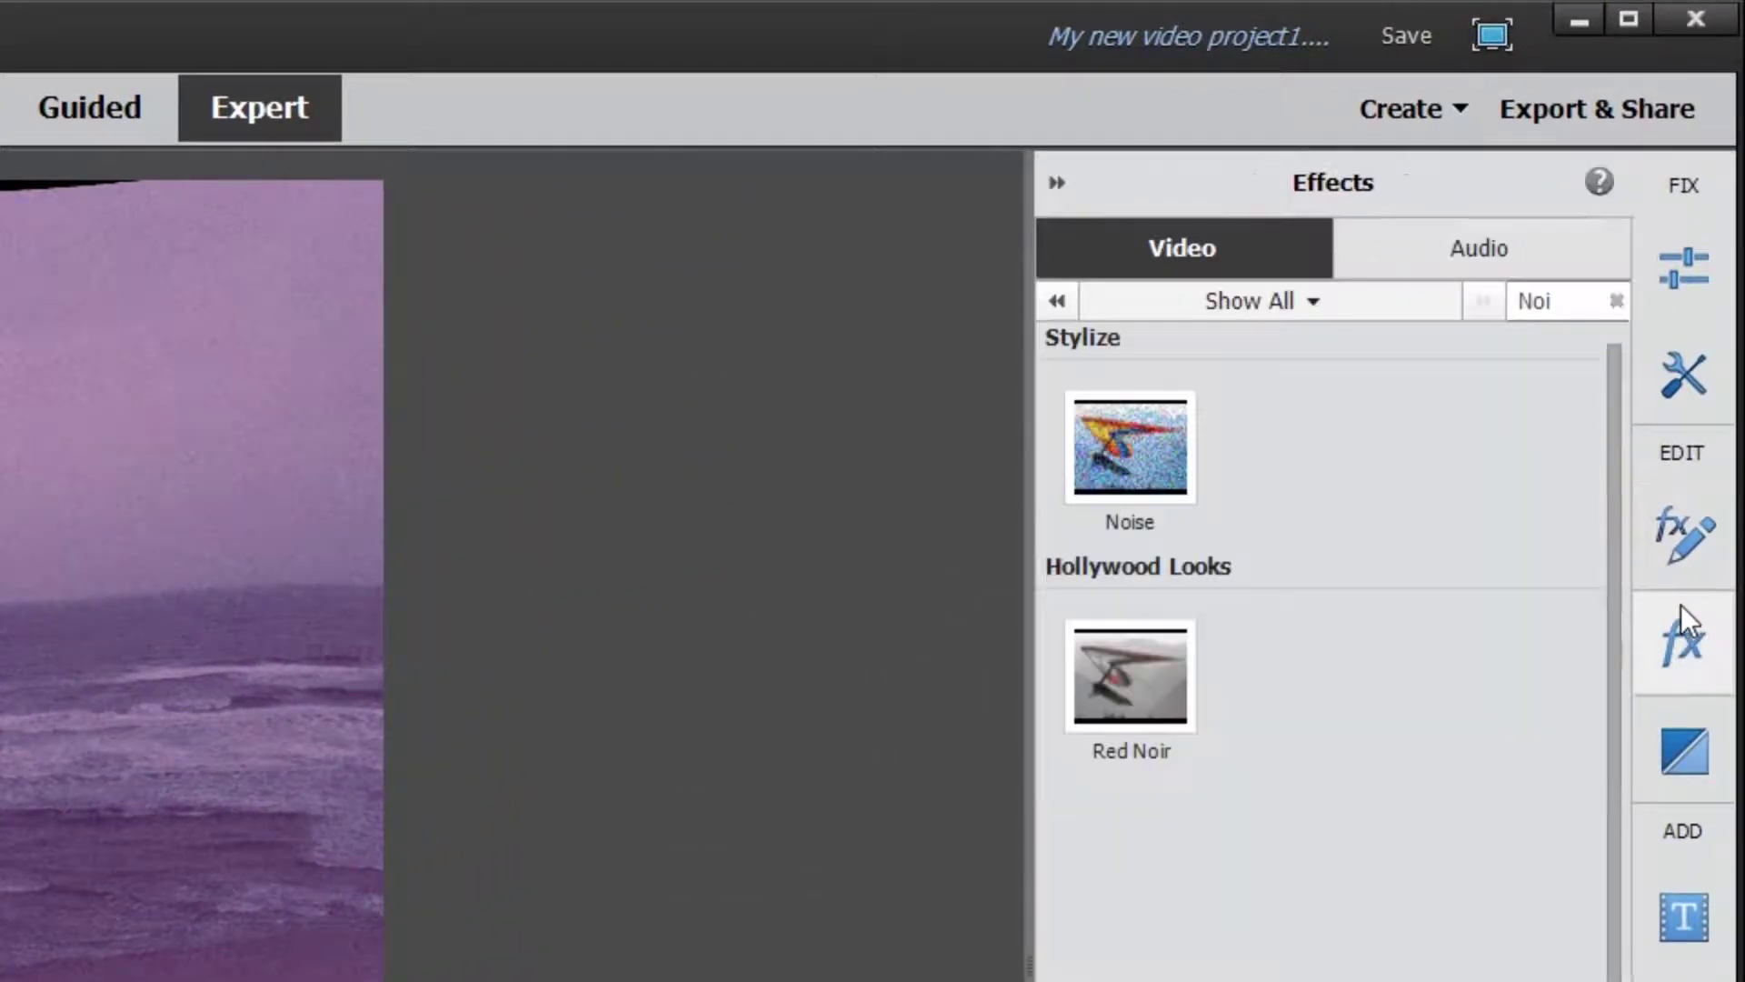
double_click(1551, 288)
text(Crop)
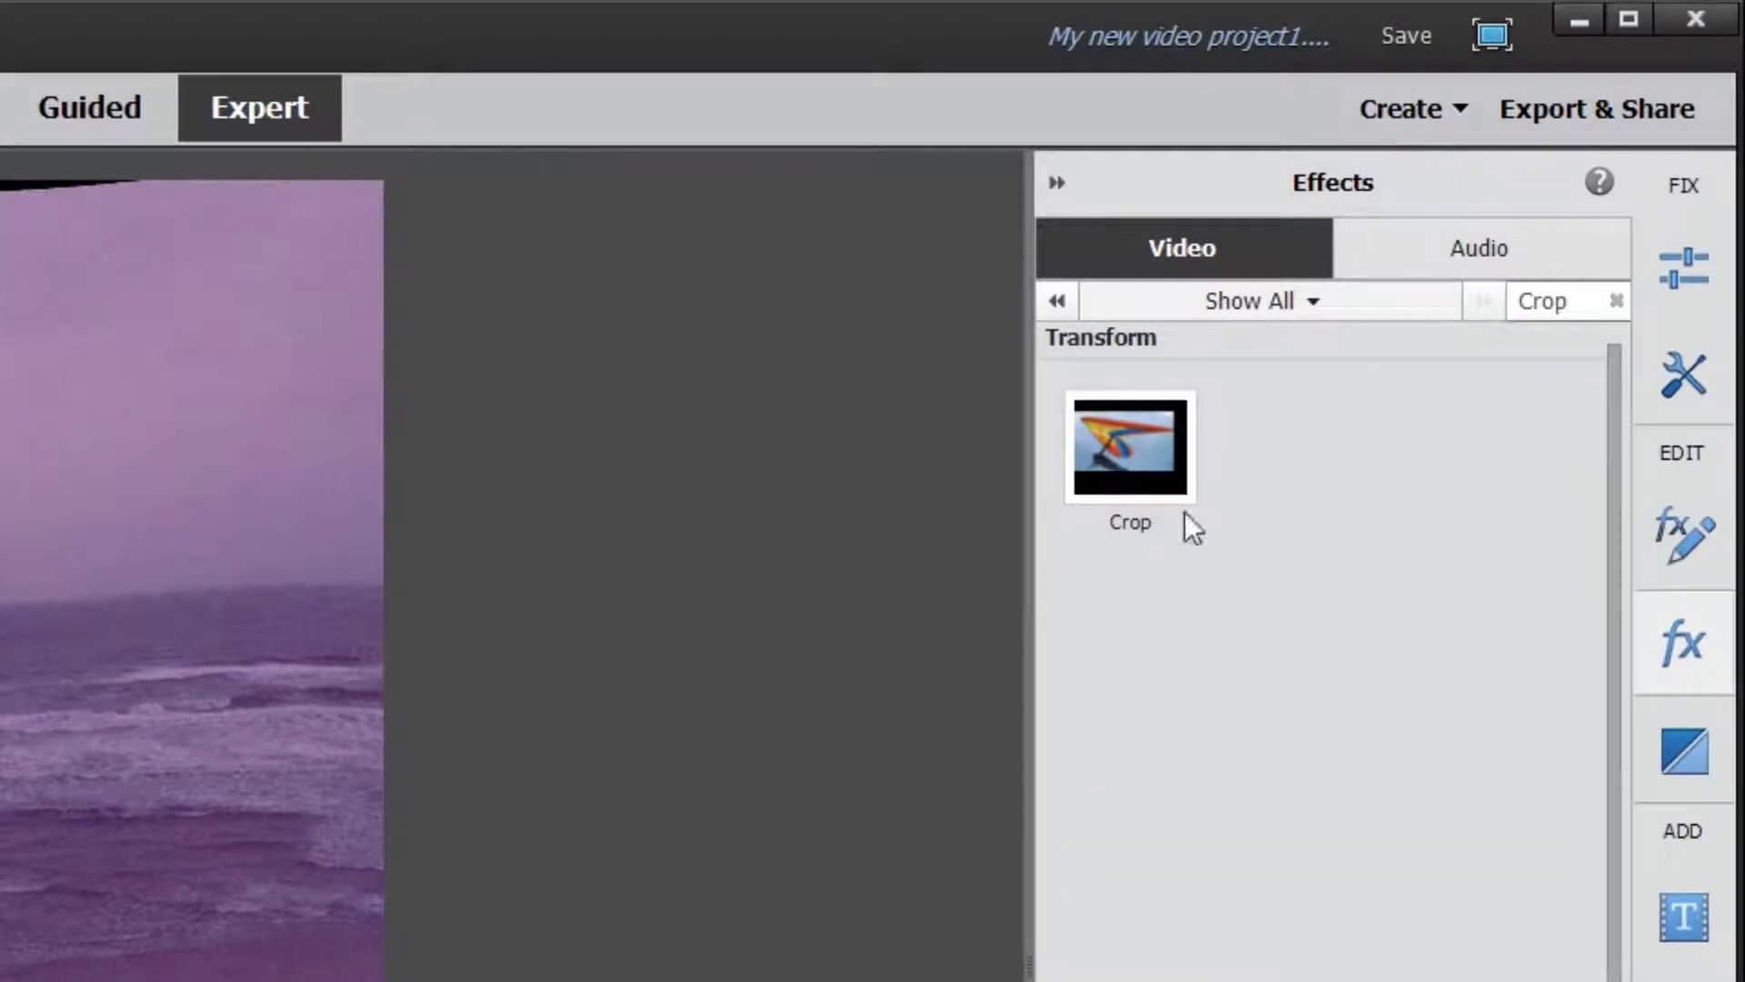
drag(1121, 423, 167, 751)
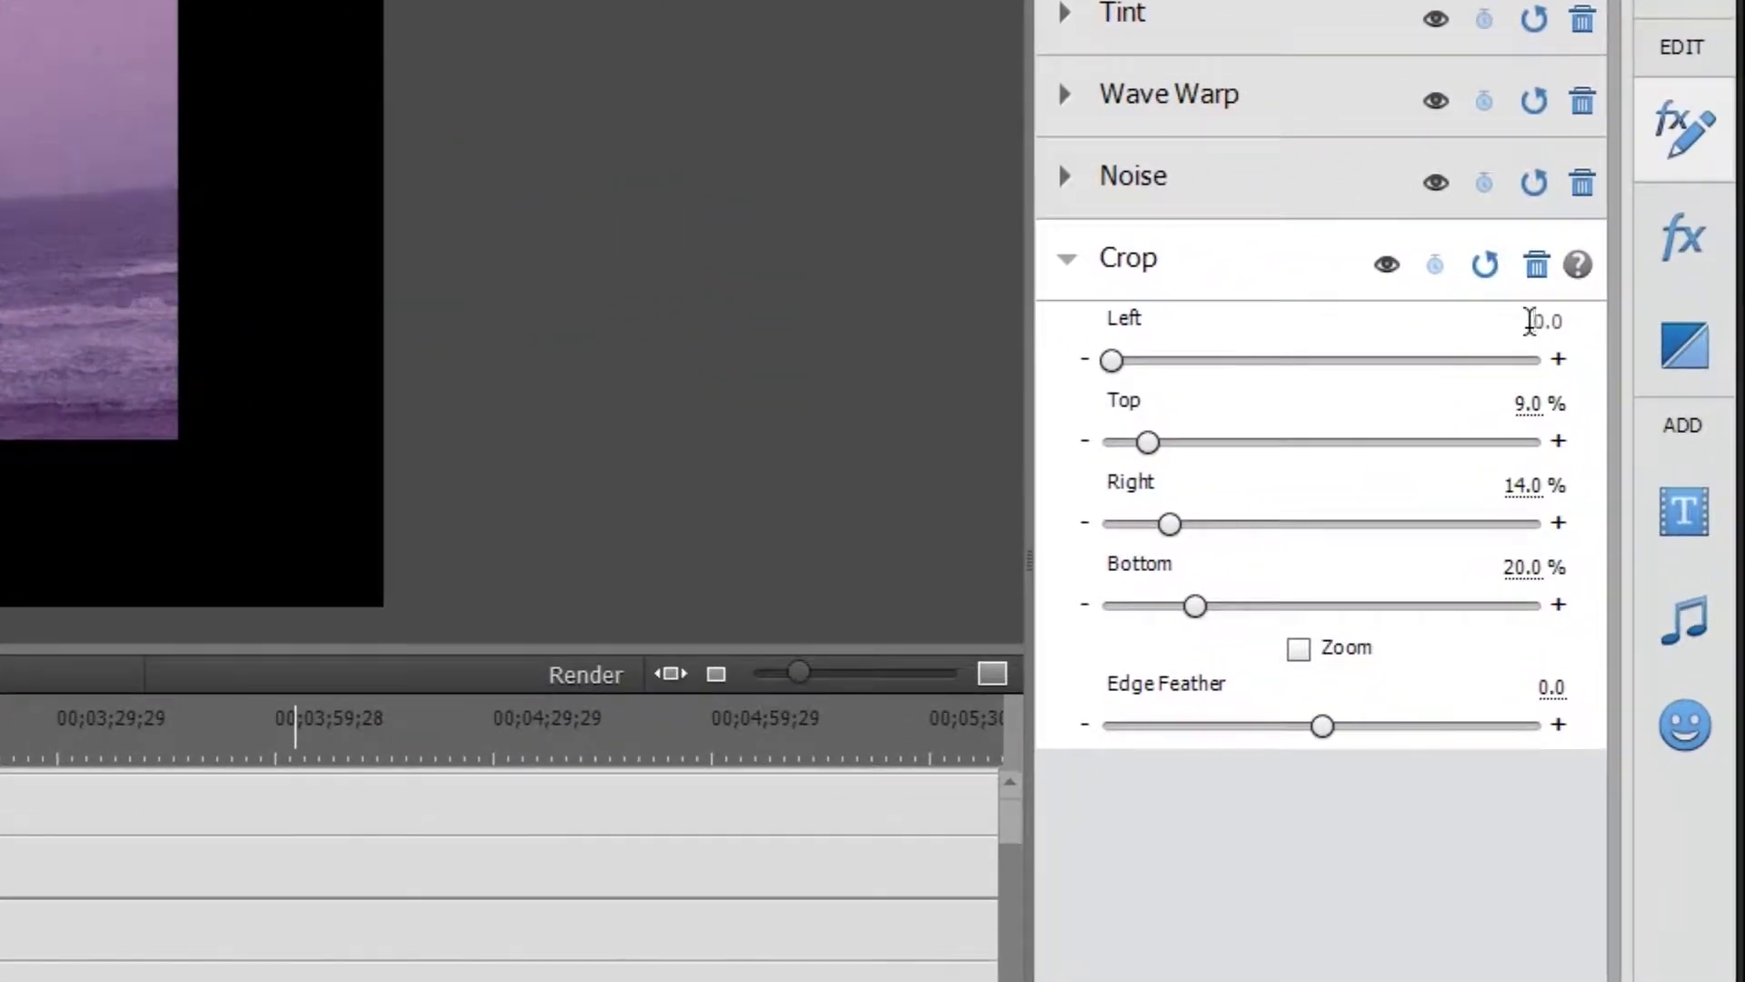
Step: Set the beach clip's Crop effect to cut 14.2% from the left side and 1.3% from the top
click(1627, 364)
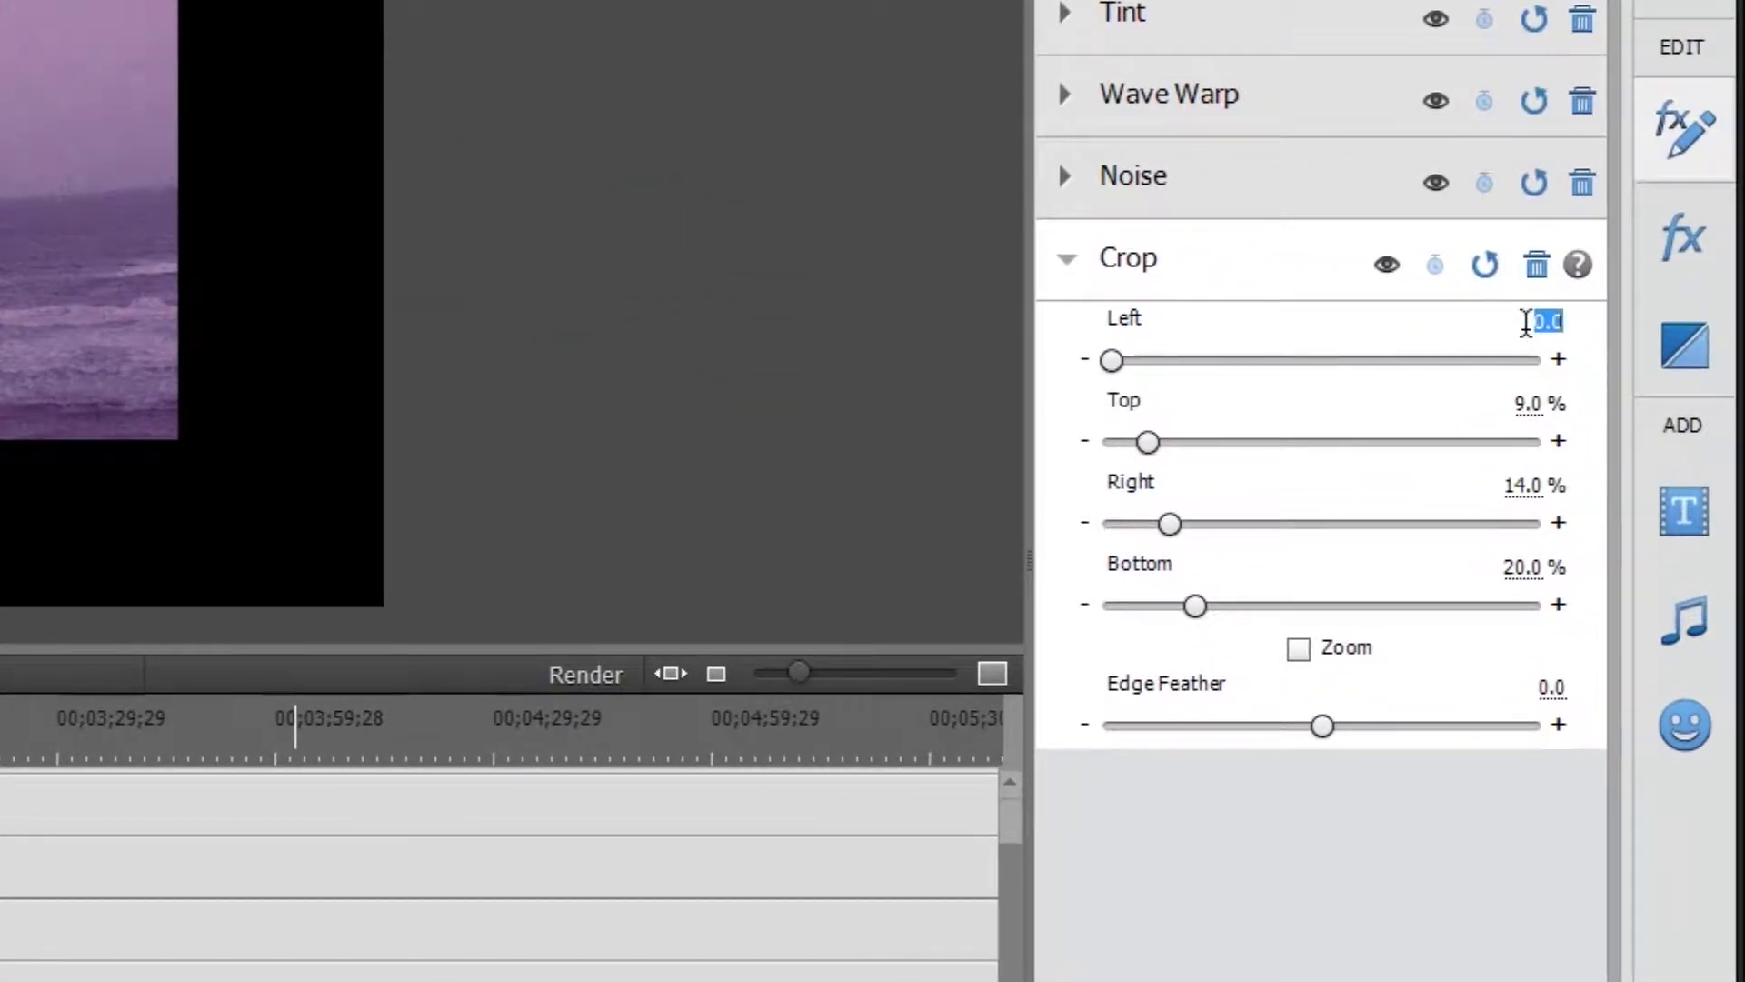
text(14.2)
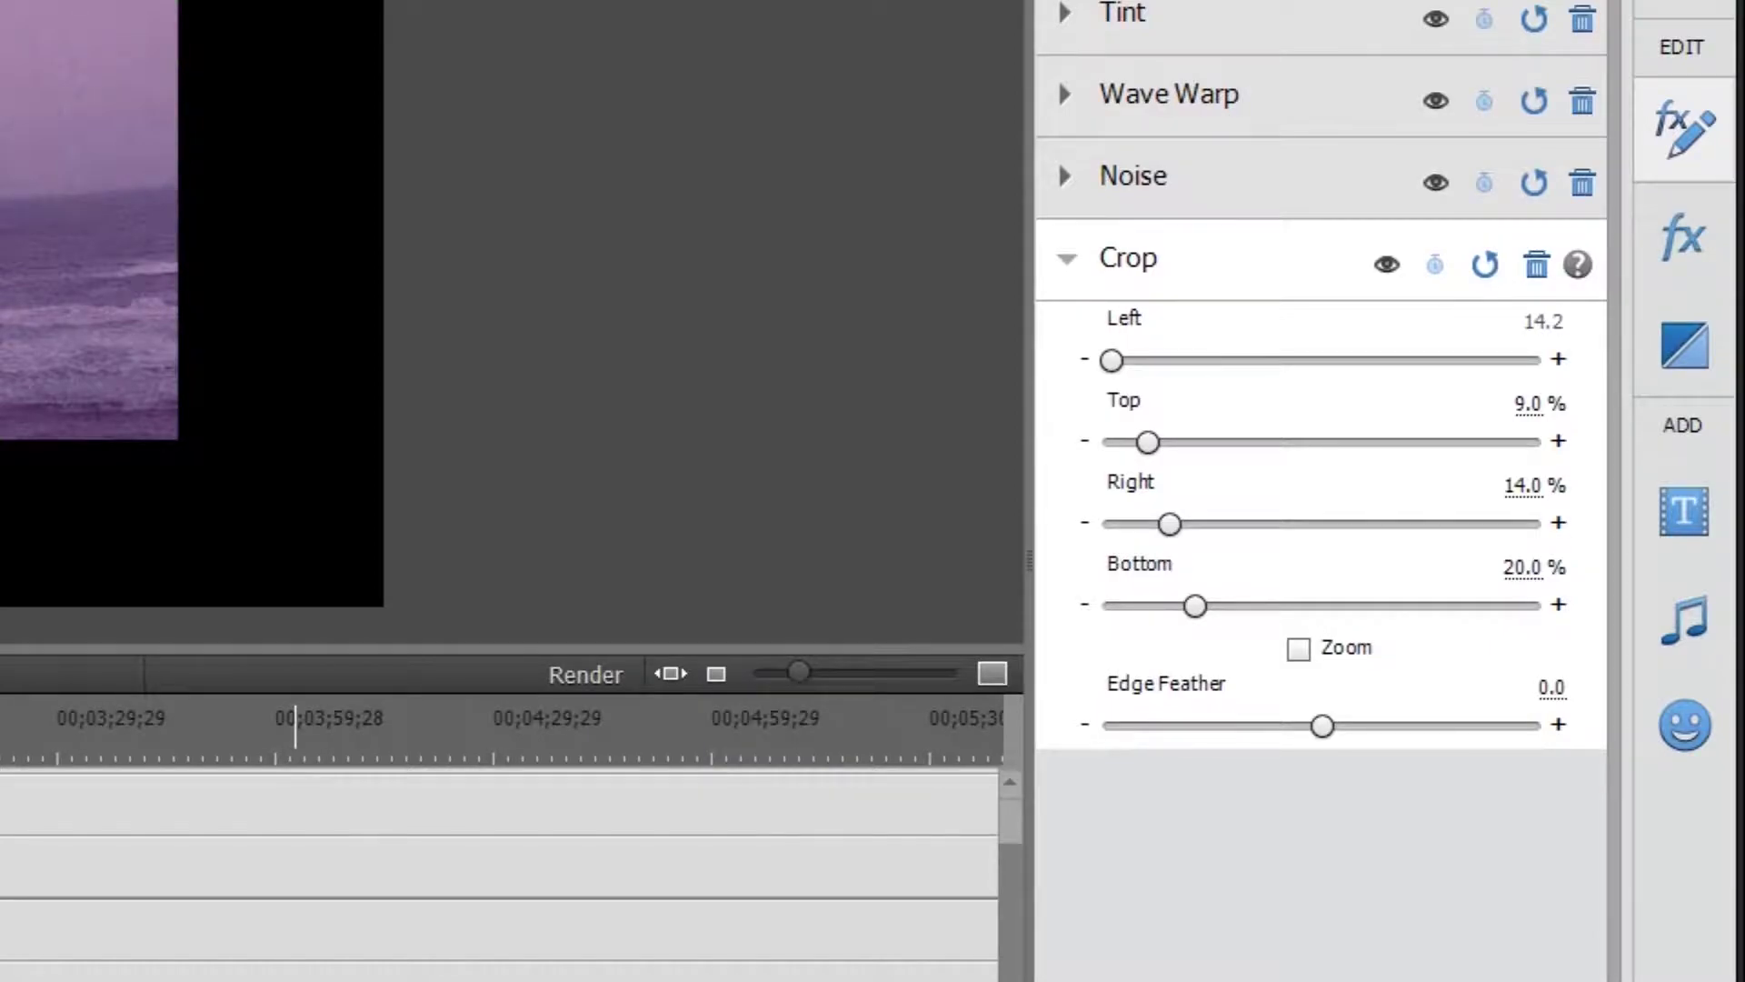
click(1527, 403)
text(1.3)
Step: Set the Crop effect to cut 14.2% from the right side and 1.2% from the bottom of the clip
click(1536, 485)
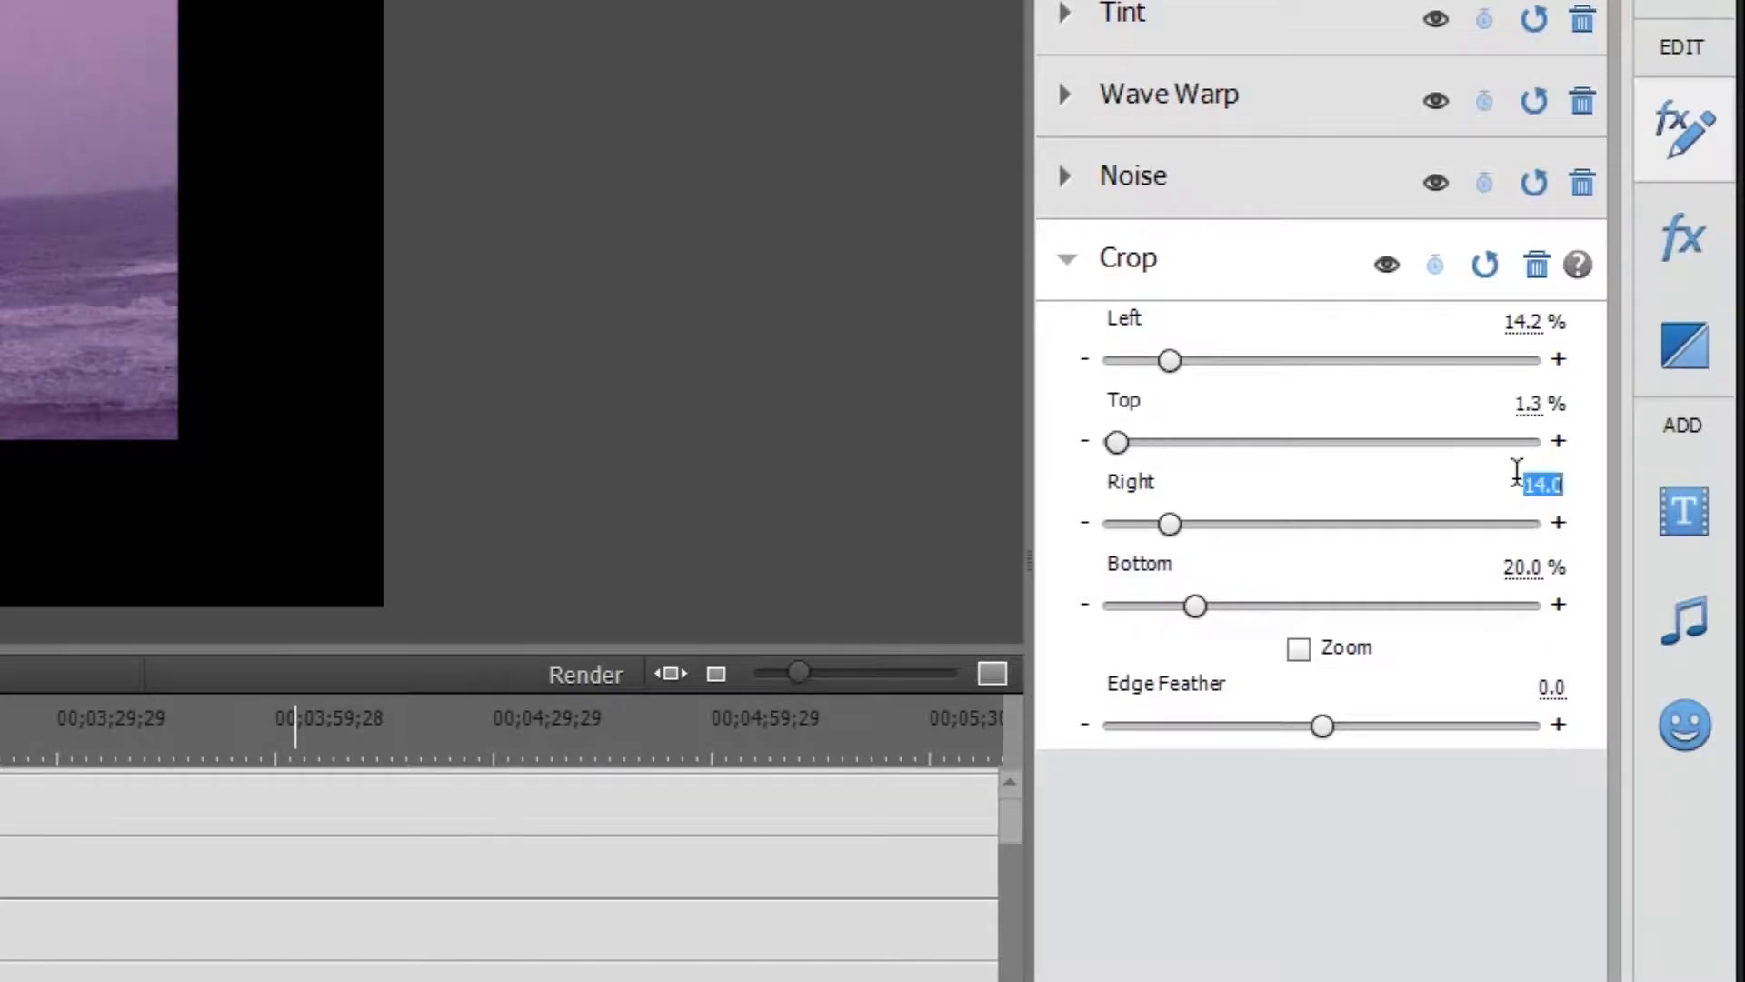
key(BackSpace)
text(14.2)
key(Return)
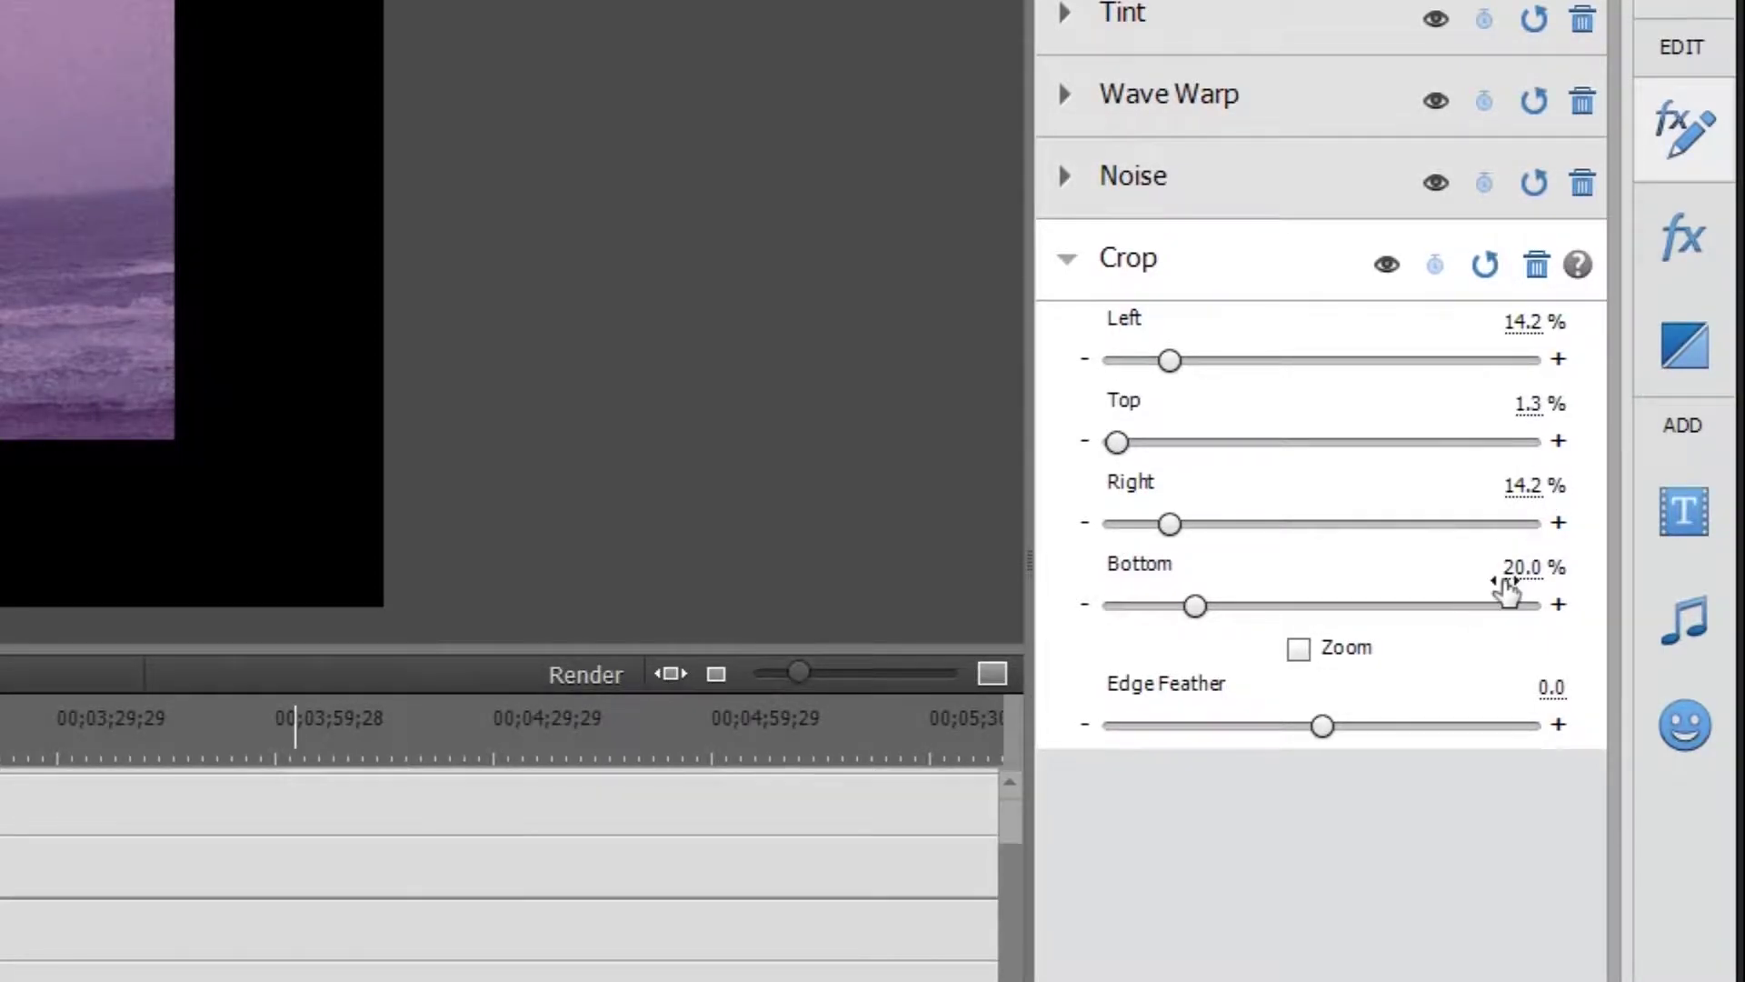
key(Tab)
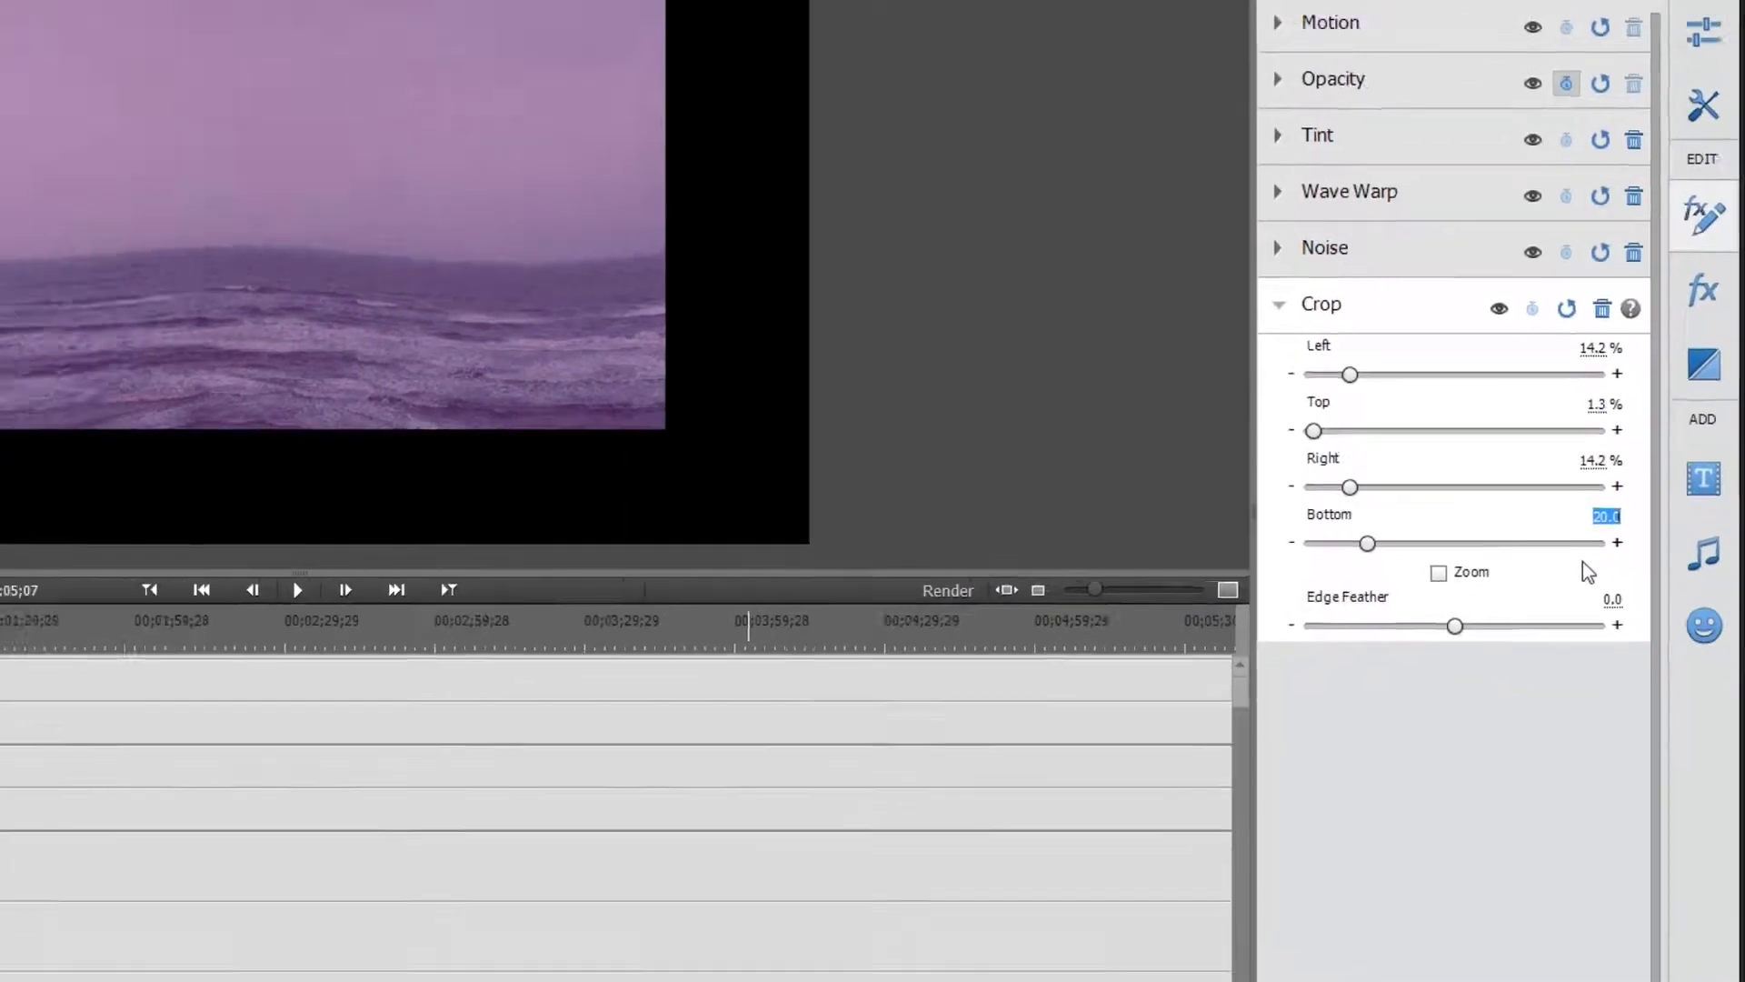
text(1.3)
key(Return)
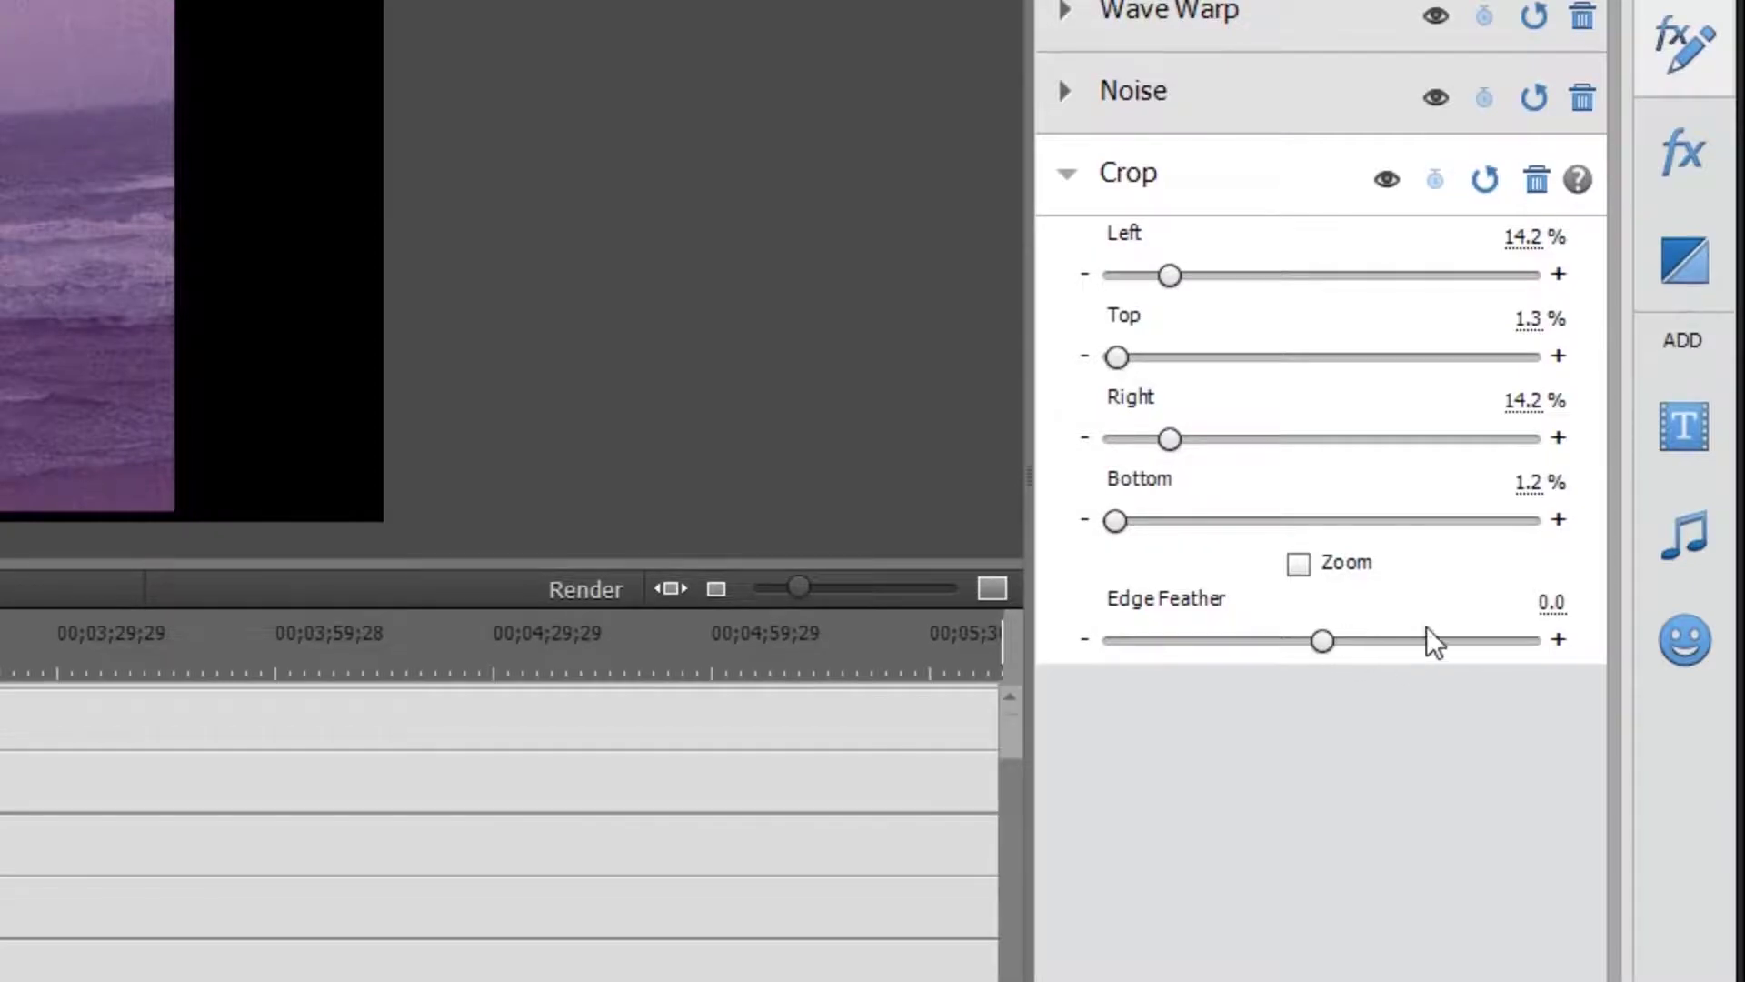
Step: Soften the cropped borders by setting the Crop effect's edge feather to 10
click(1546, 607)
text(5)
key(Return)
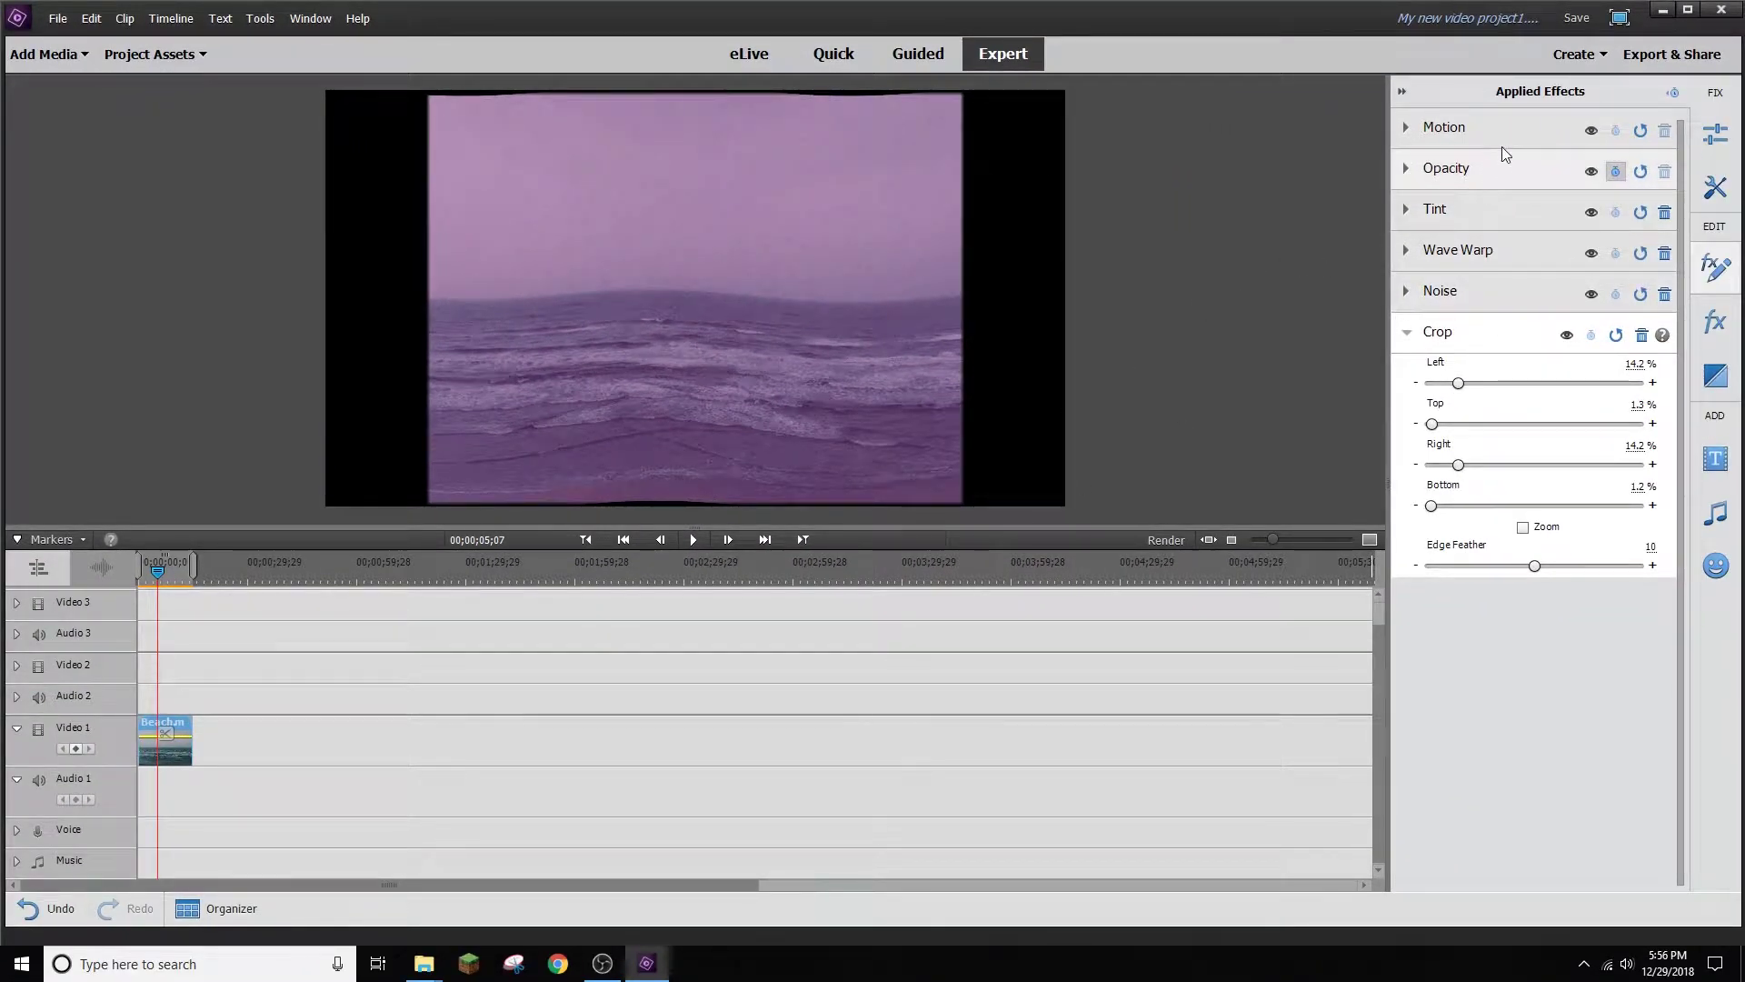
Step: Enlarge the beach clip by setting its Motion scale to 103, keeping uniform scaling
click(1491, 125)
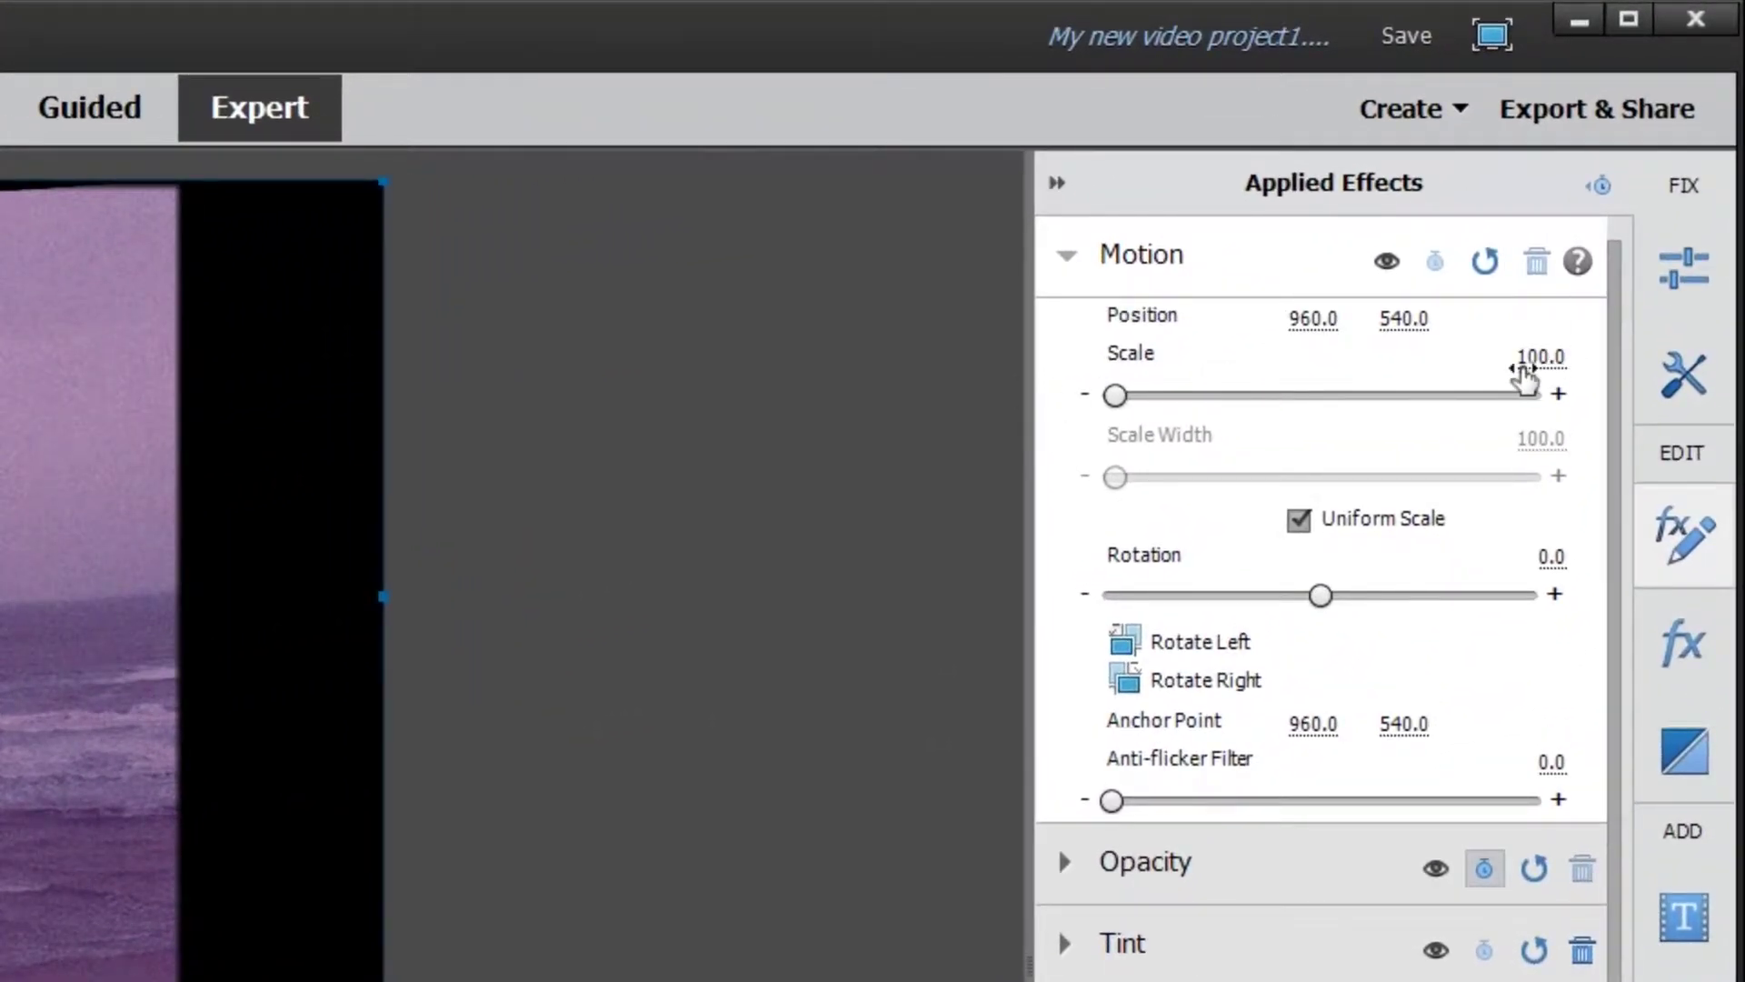
click(1541, 357)
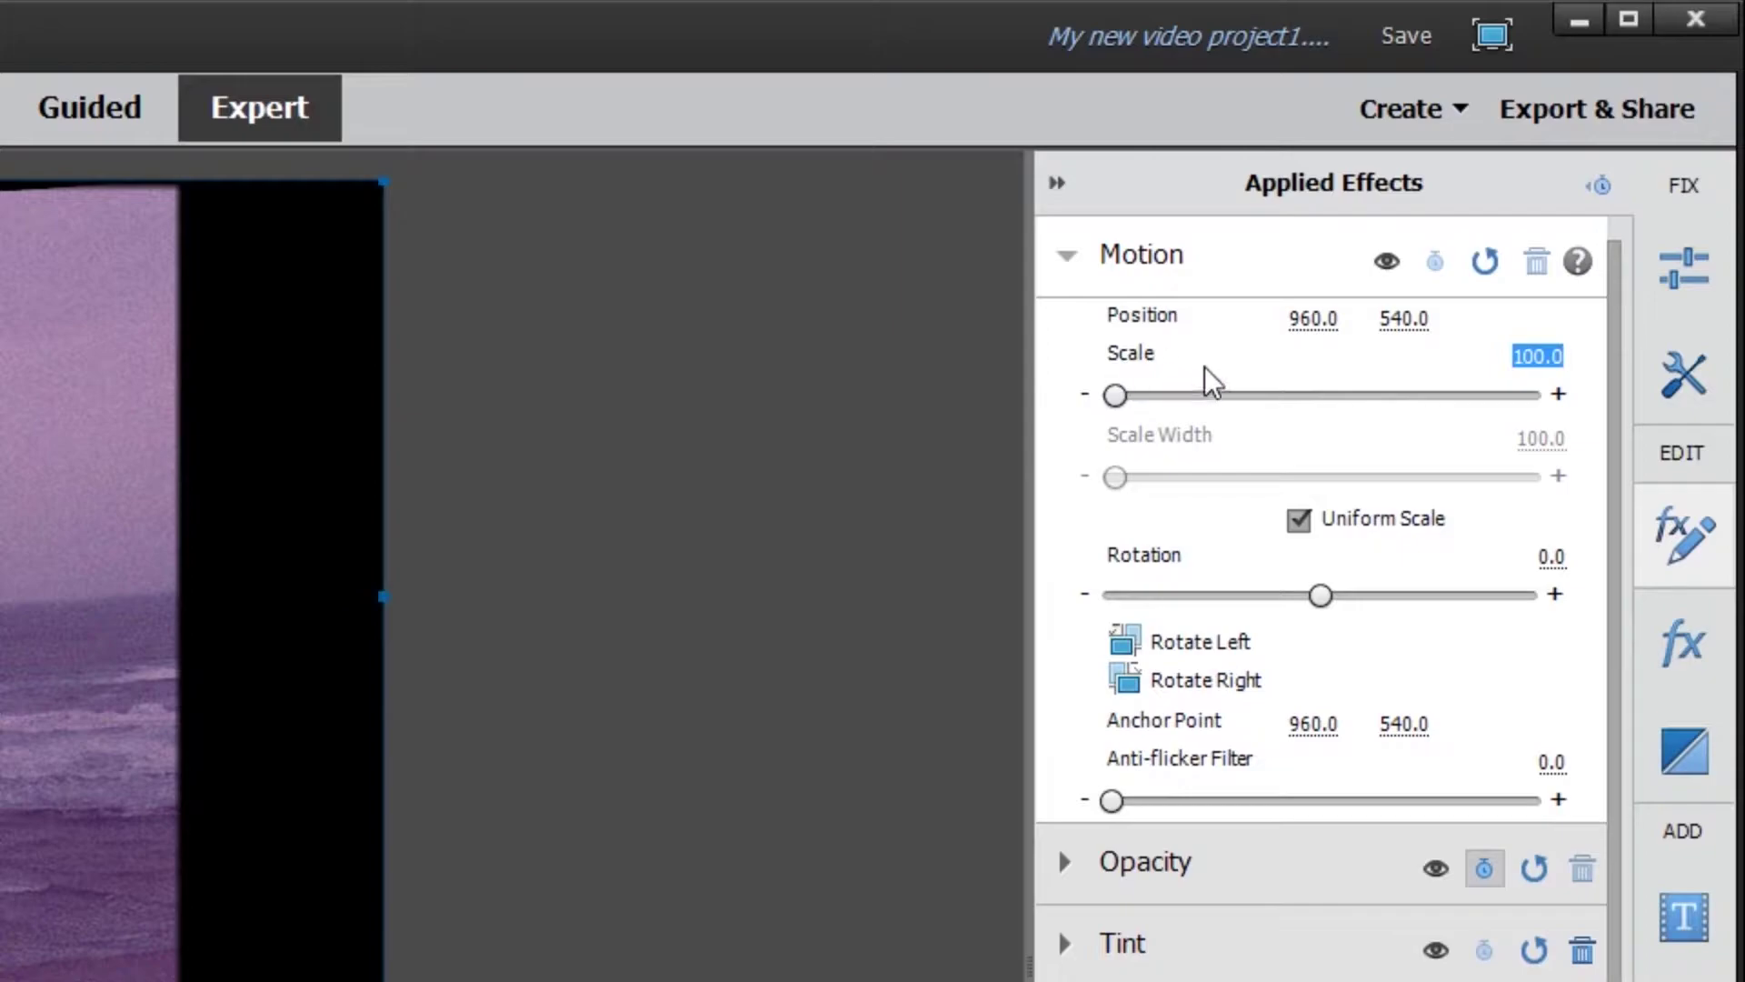
text(1.)
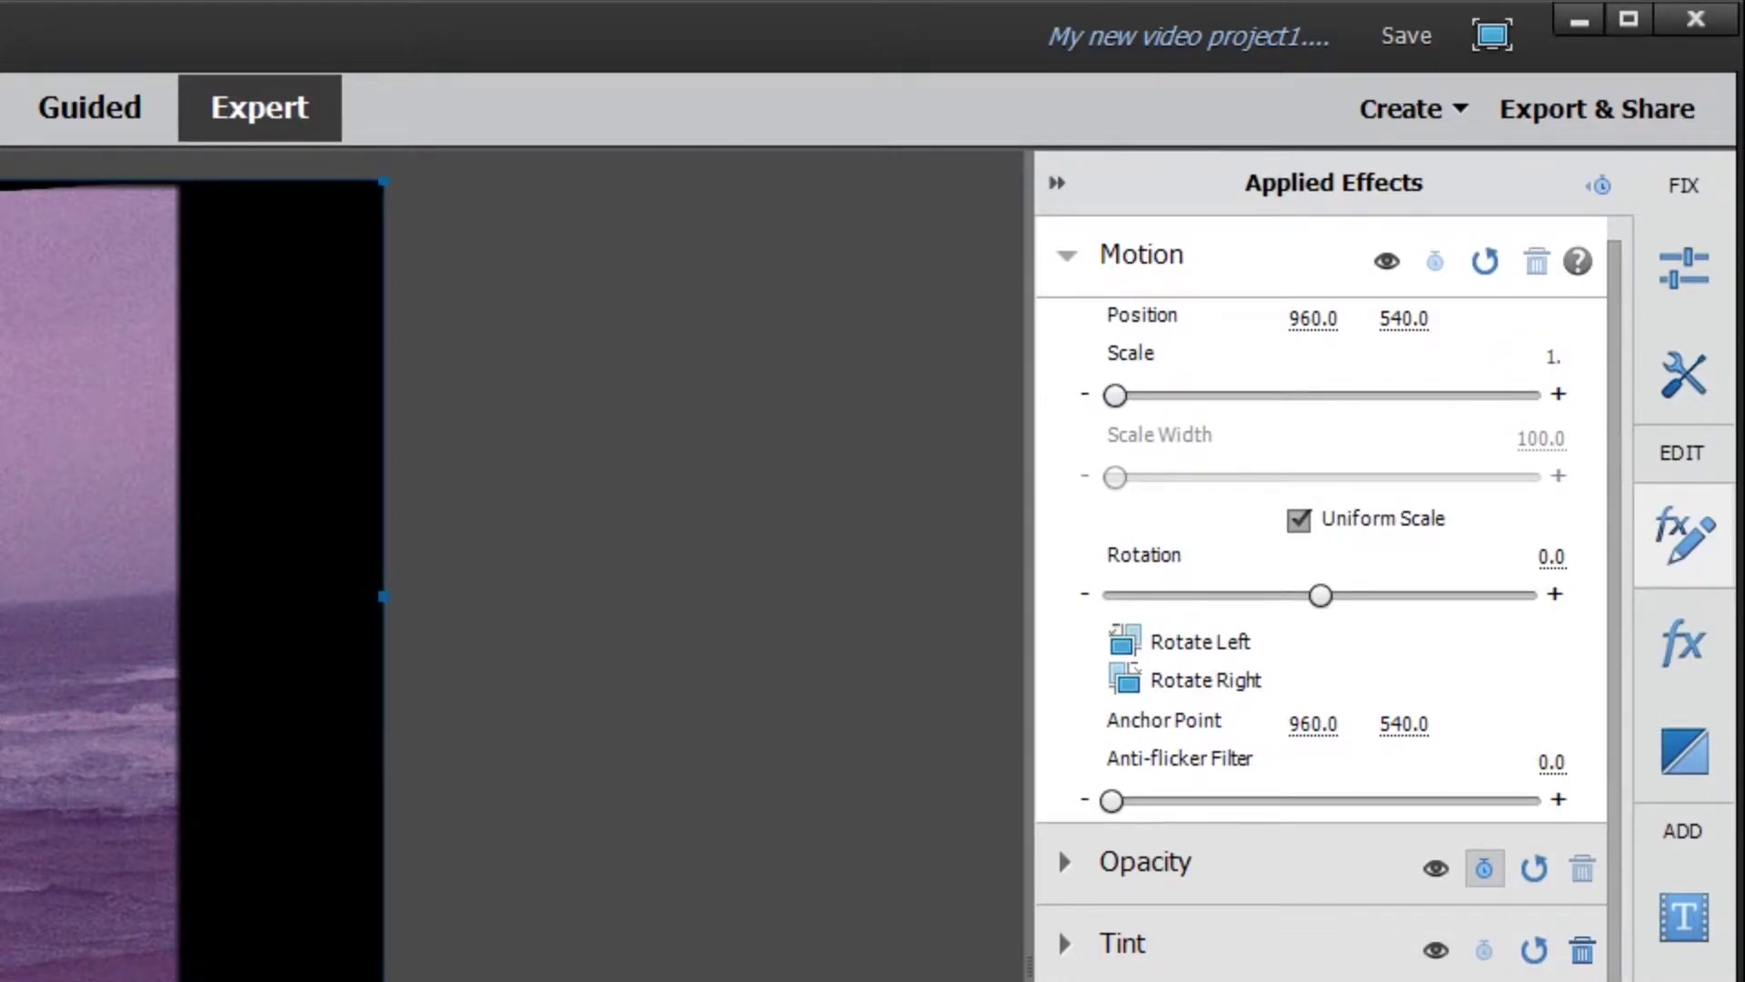
key(BackSpace)
text(03)
click(1356, 425)
Step: Set the beach clip's Motion scale to 101 and deselect the clip frame in the preview
click(1546, 359)
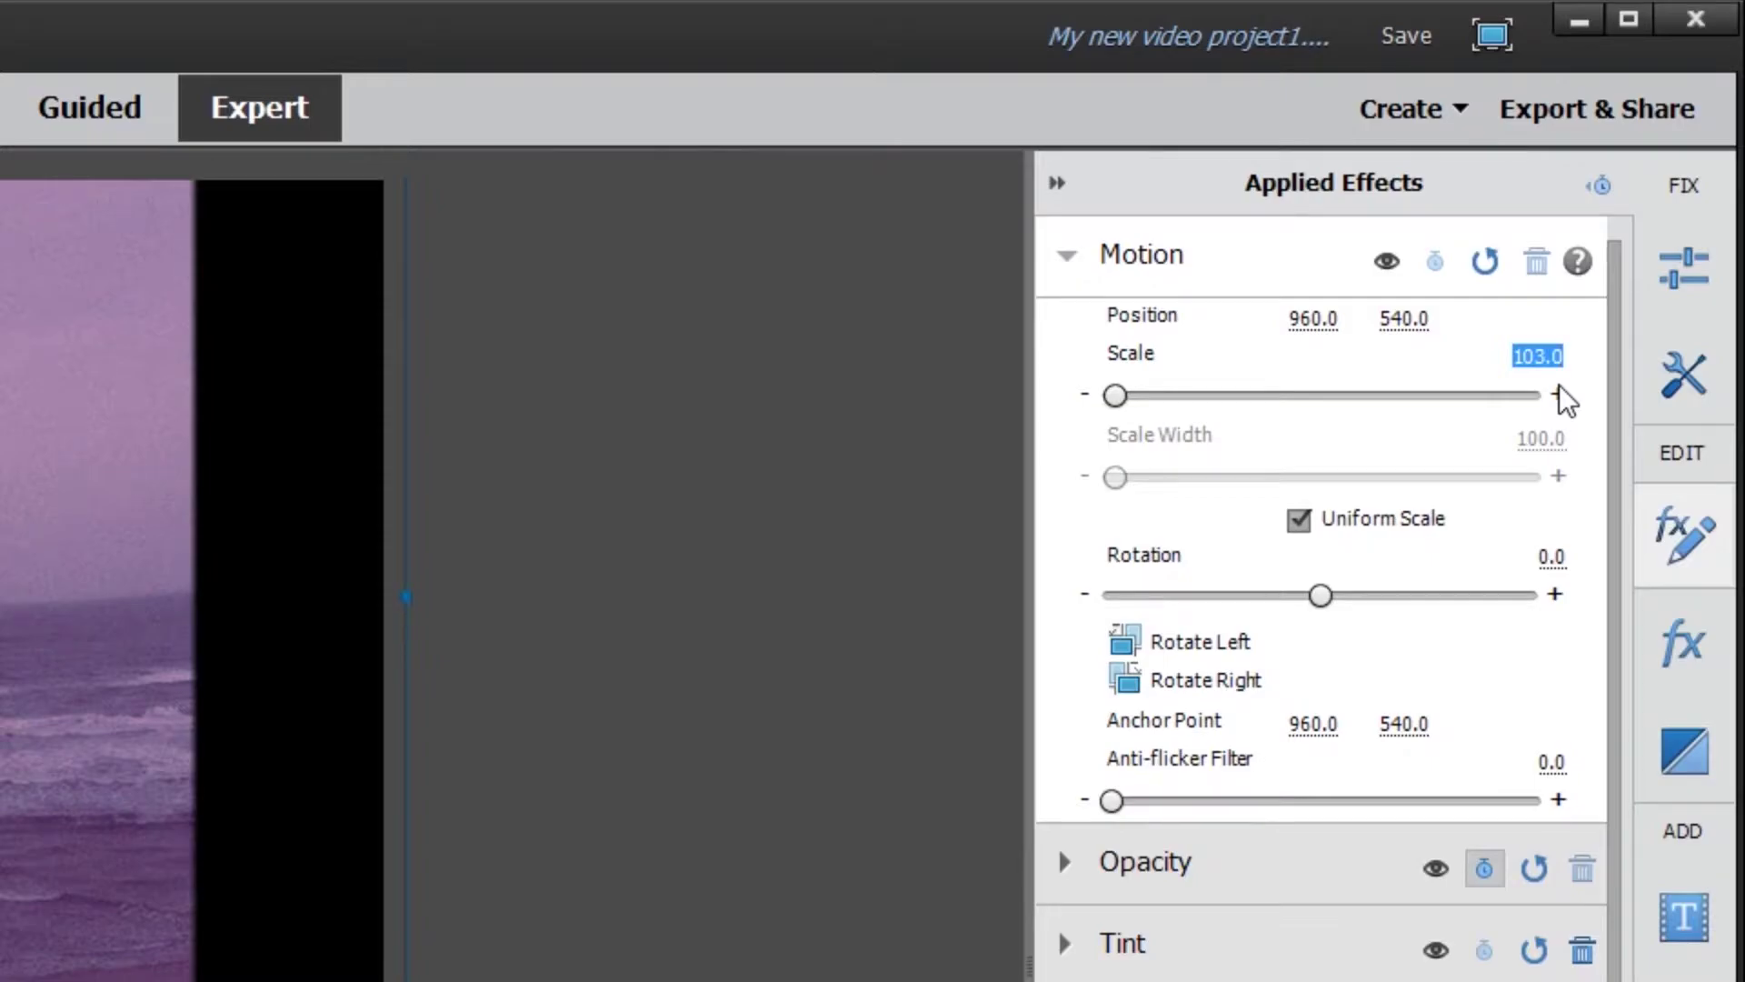
text(101)
key(Return)
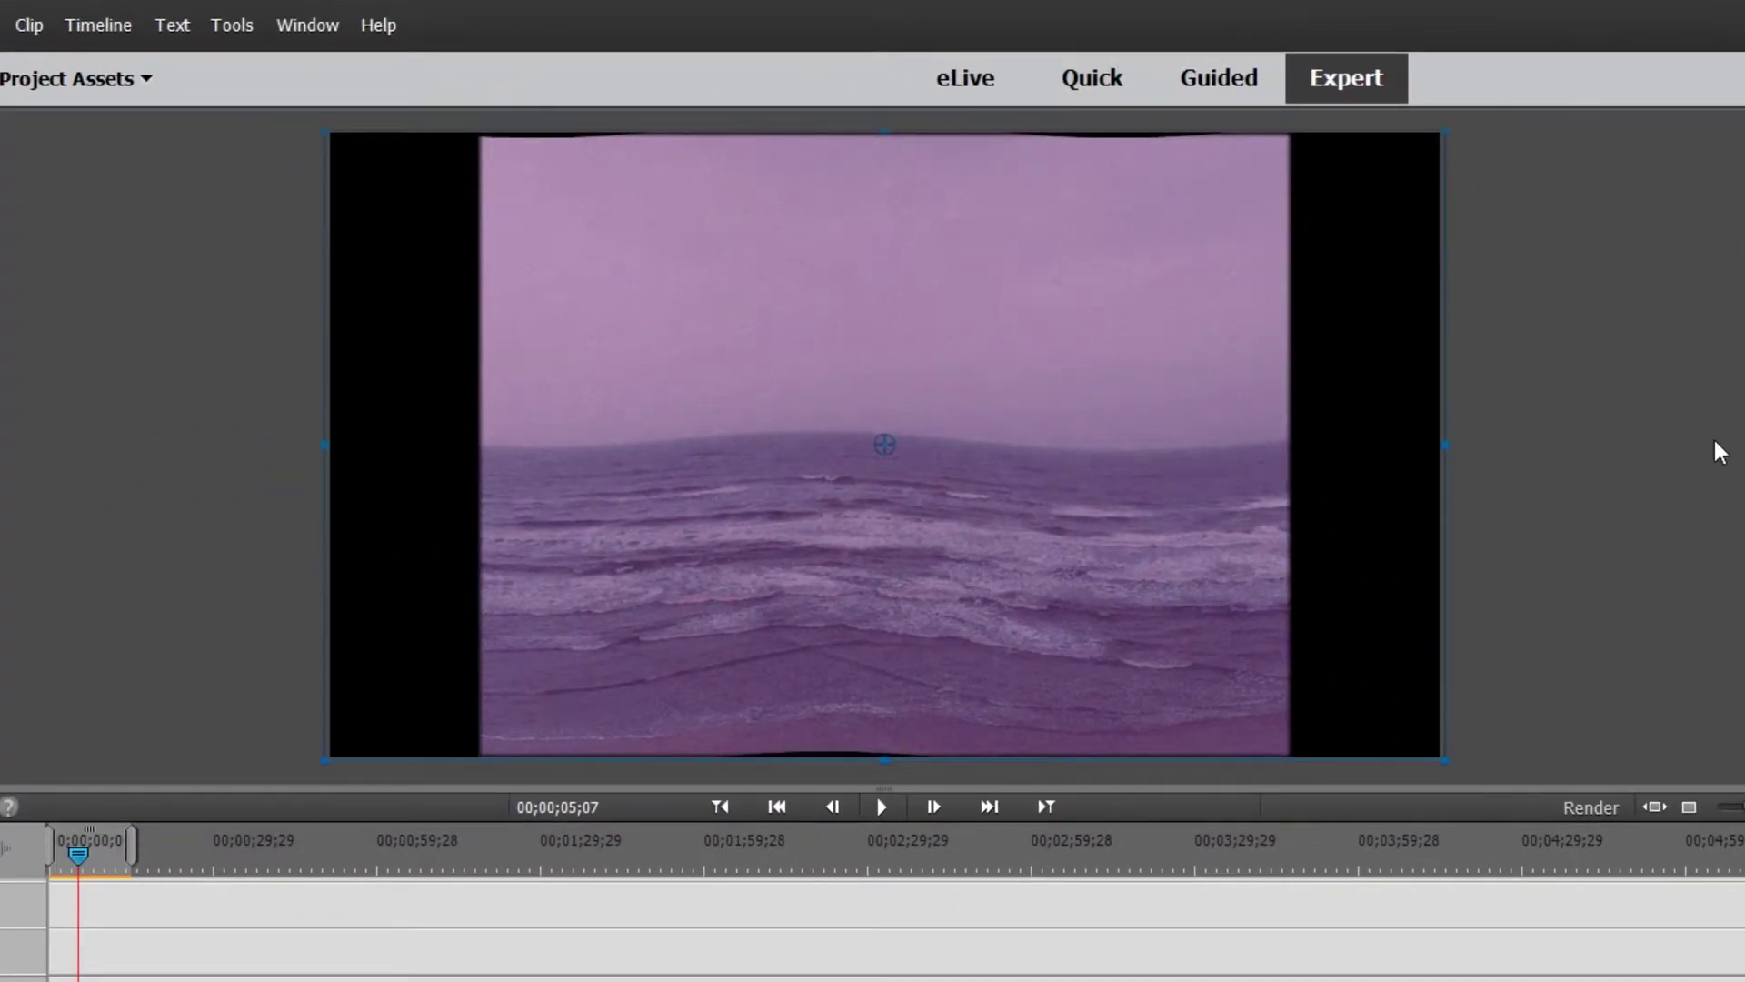
click(1698, 462)
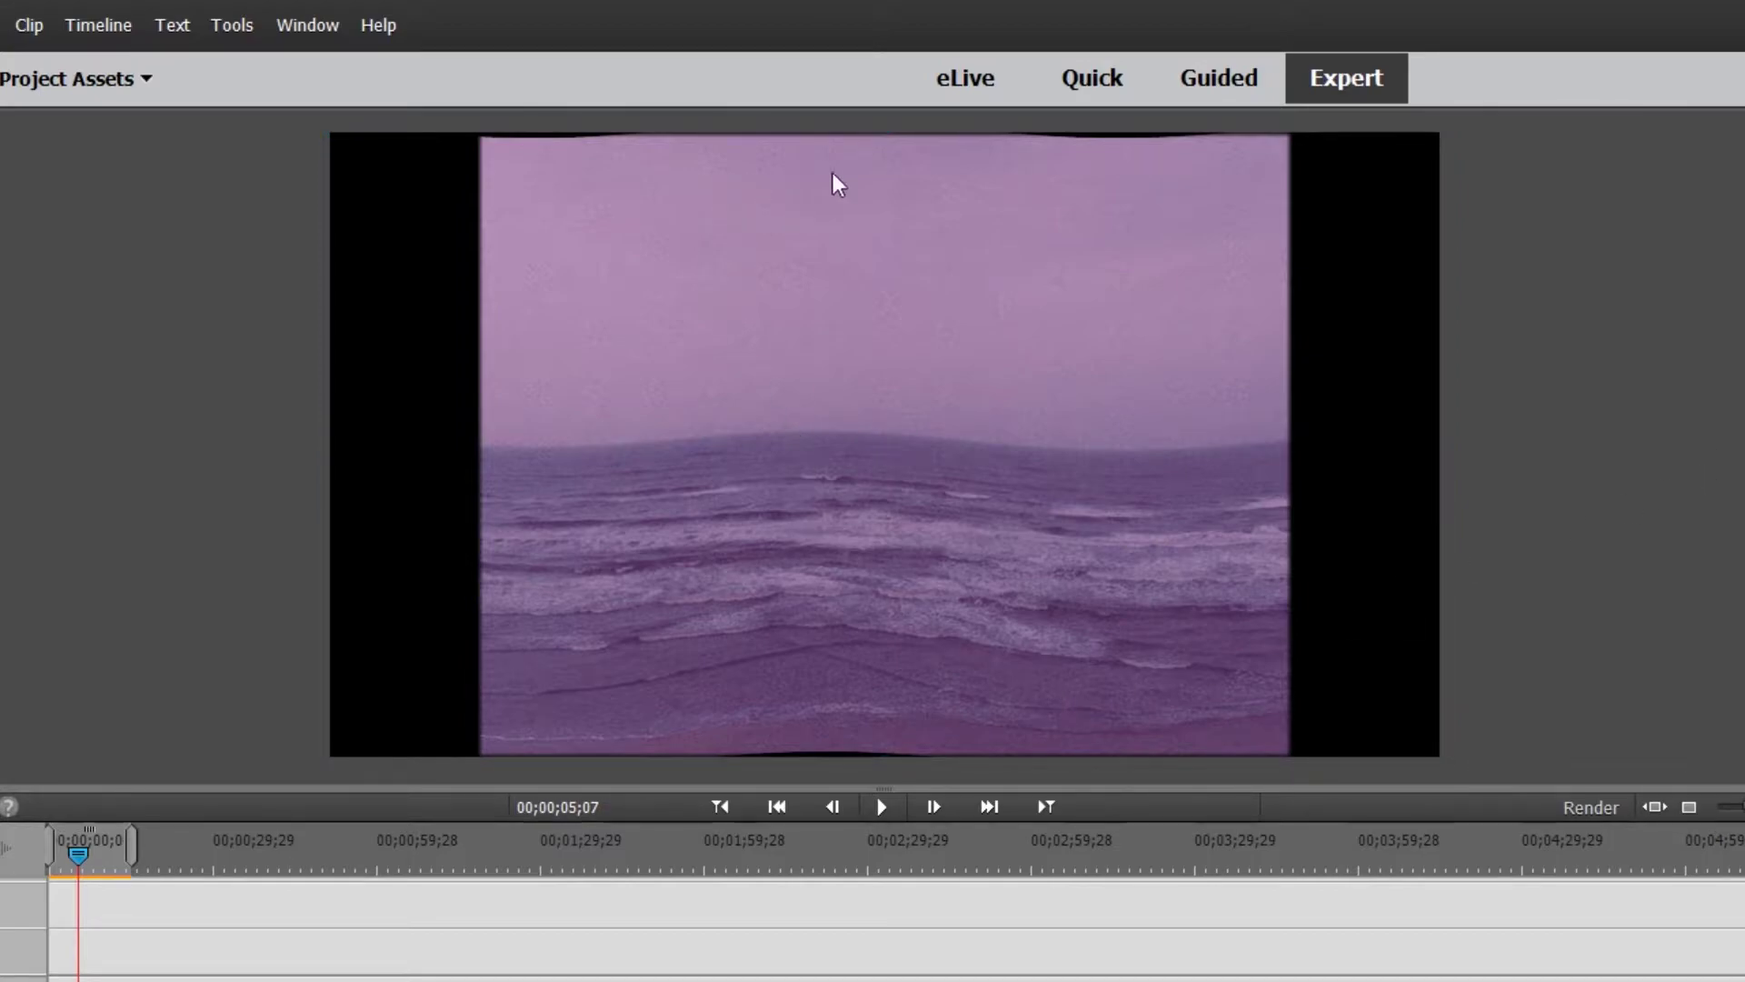